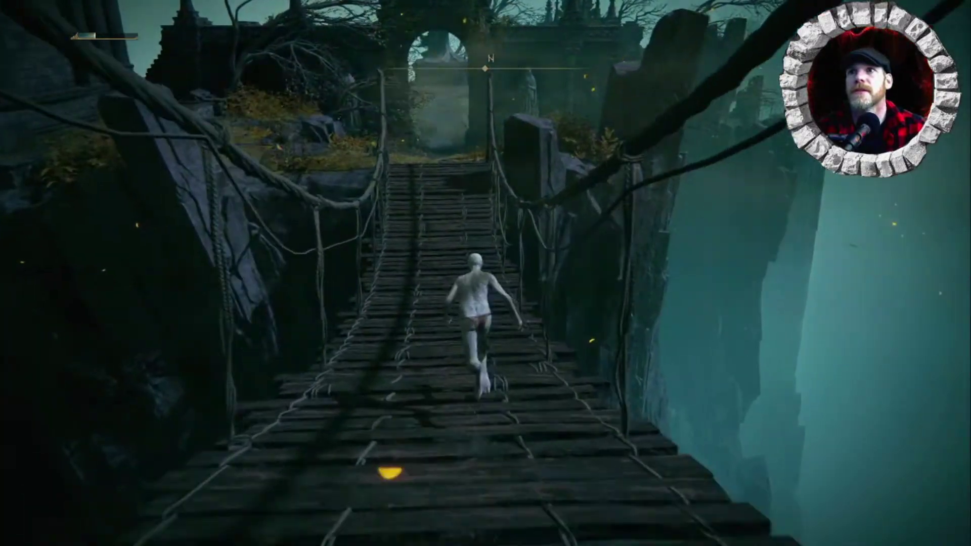
key("w")
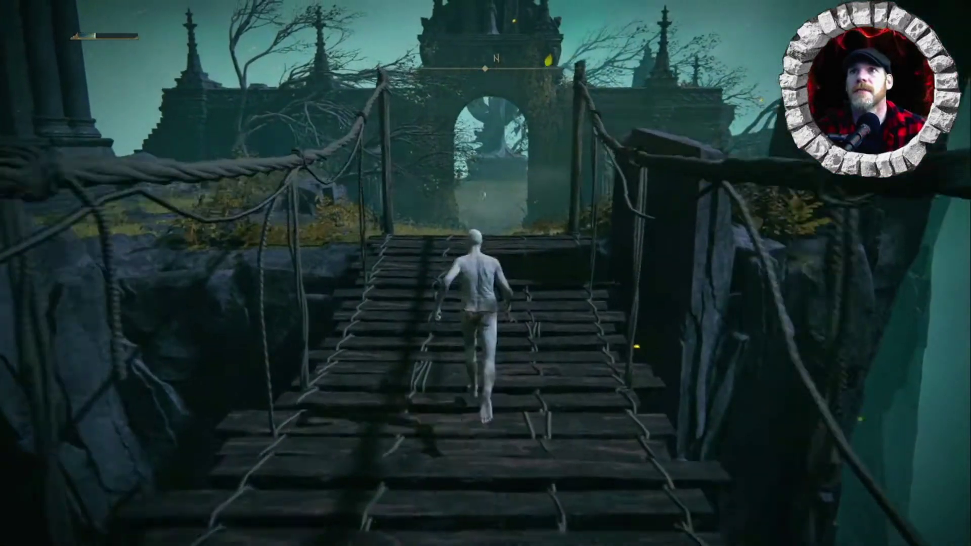
key("w")
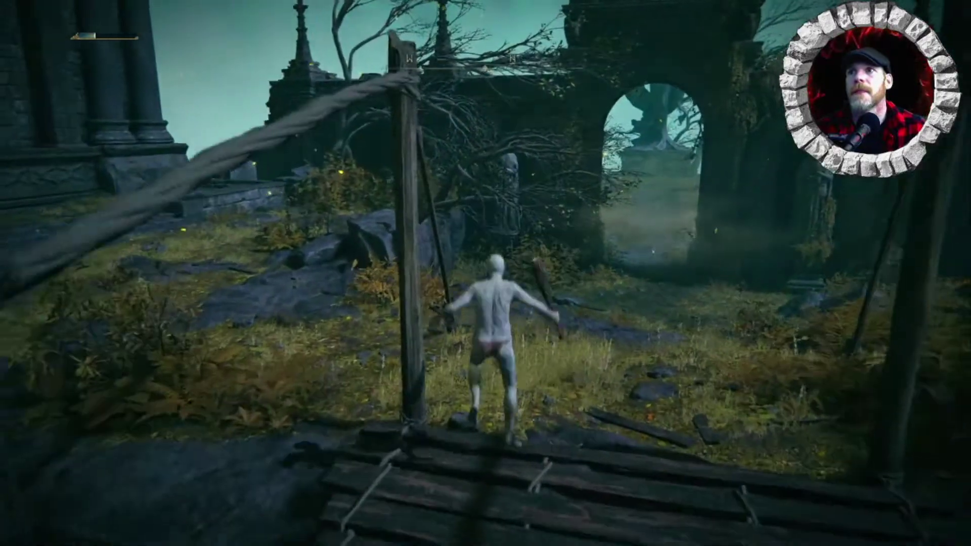
key("w")
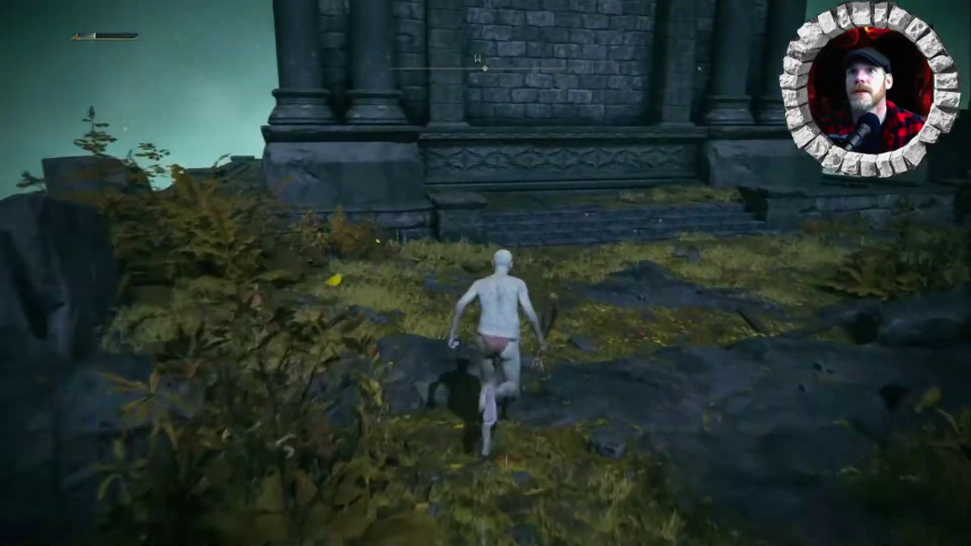
key("w")
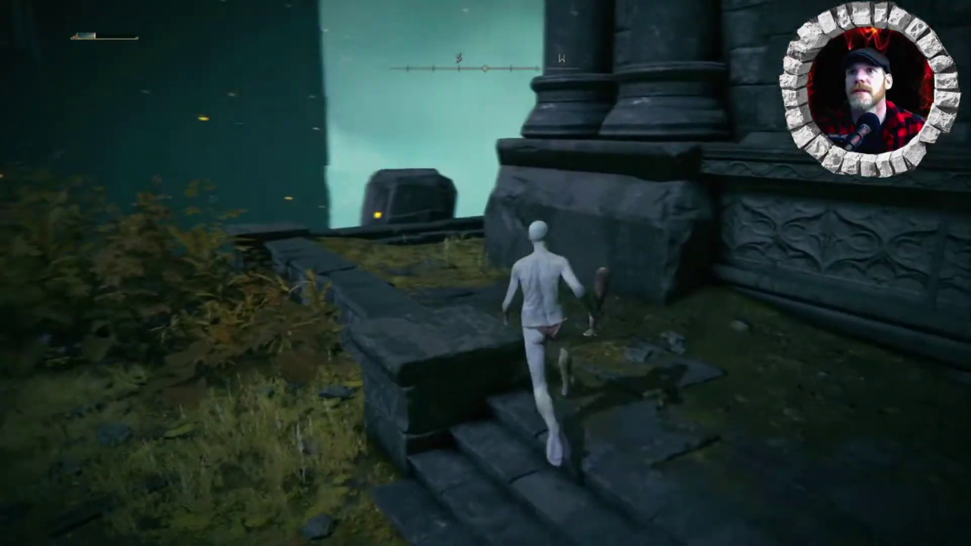
key("w")
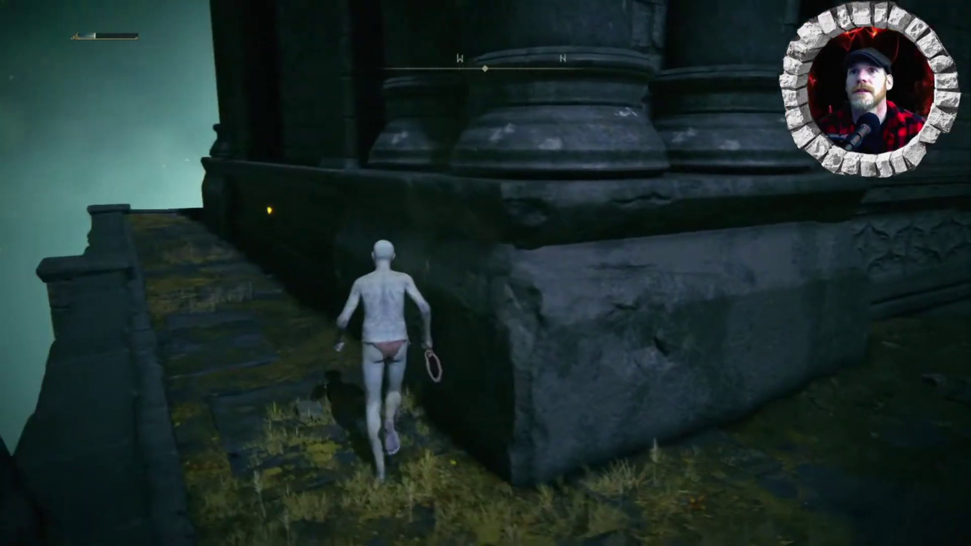
key("w")
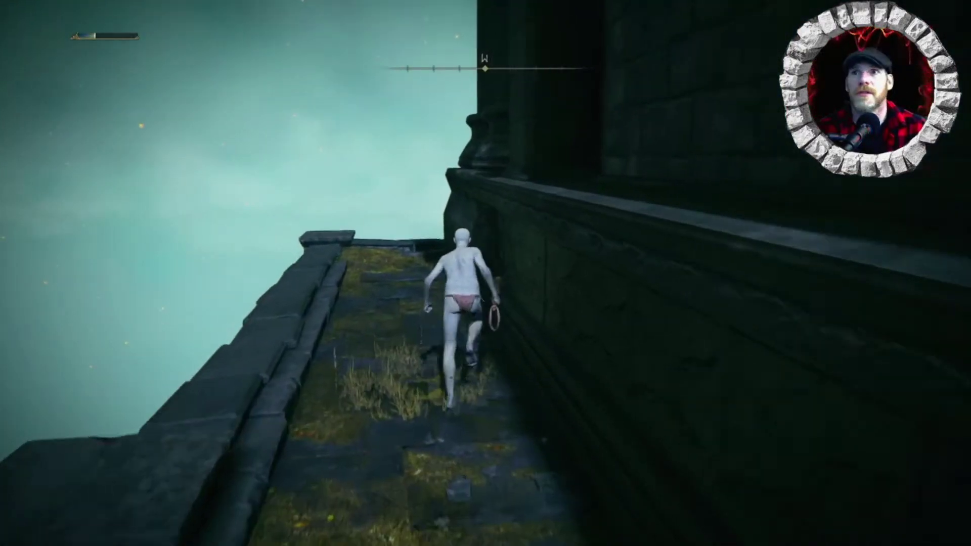
key("w")
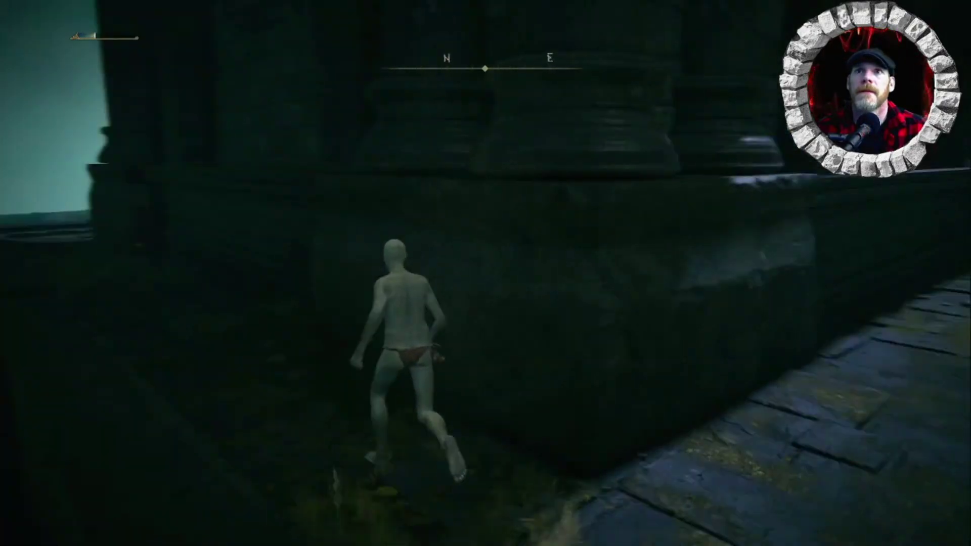
key("w")
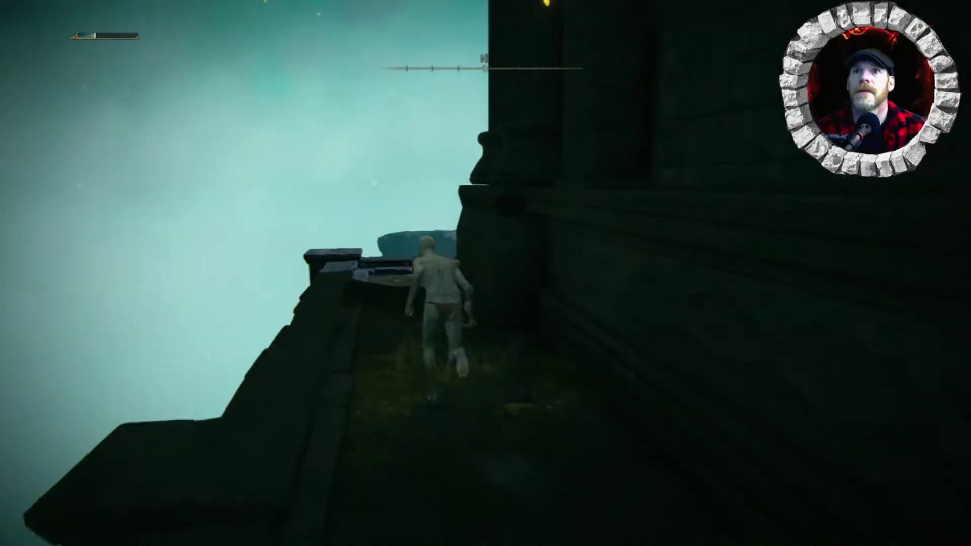
key("w")
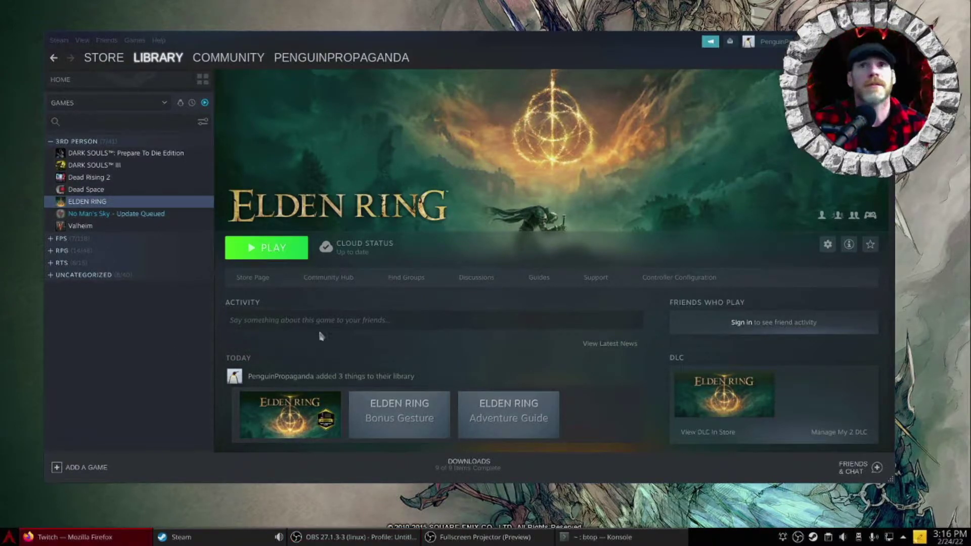
Step: Launch ELDEN RING from the library with the Play ELDEN RING option
left_click(280, 248)
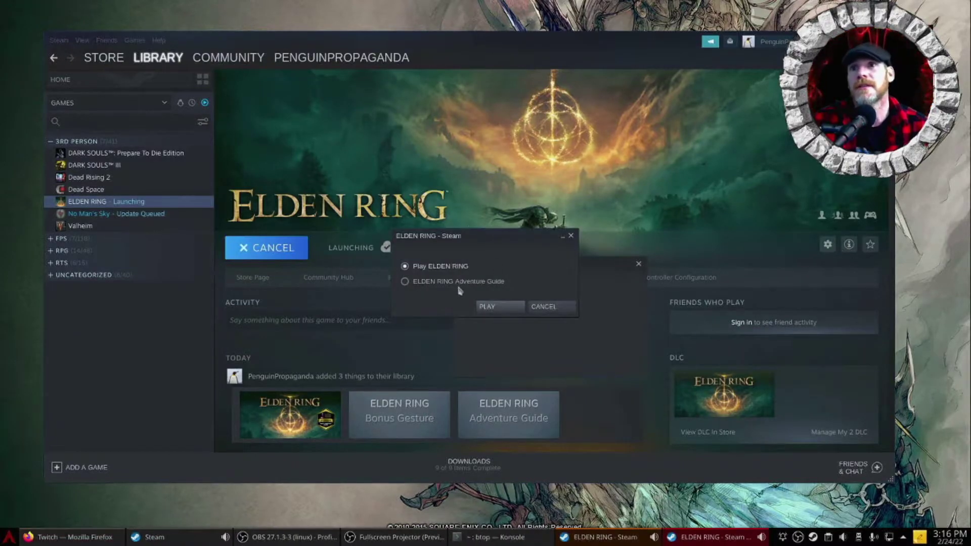
left_click(486, 308)
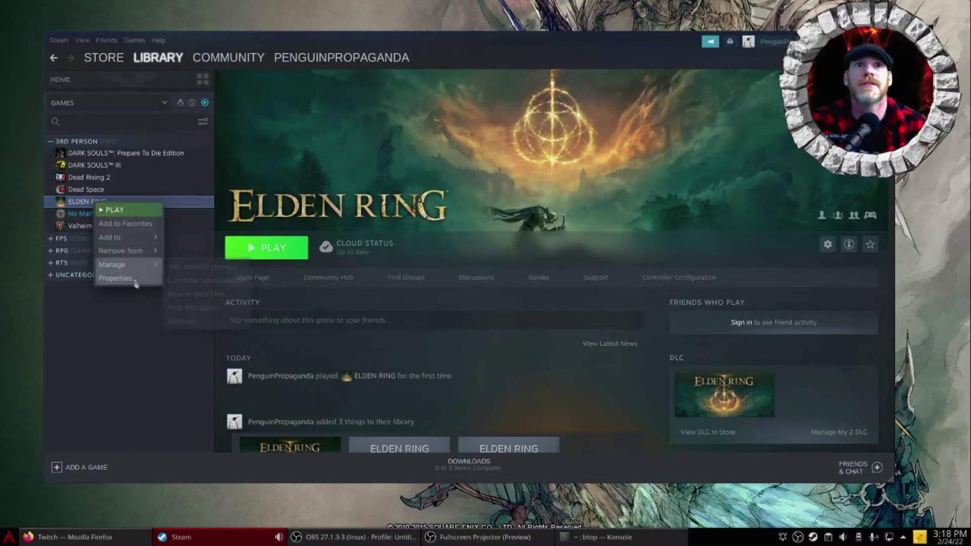
Step: In ELDEN RING's compatibility properties, force the use of a specific Steam Play tool and choose Proton 7.0-1
left_click(135, 281)
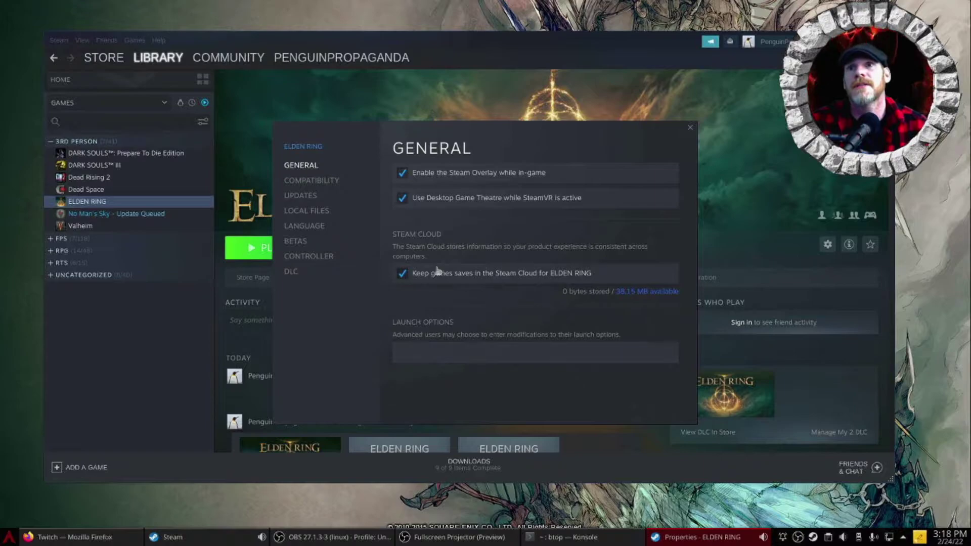
left_click(310, 181)
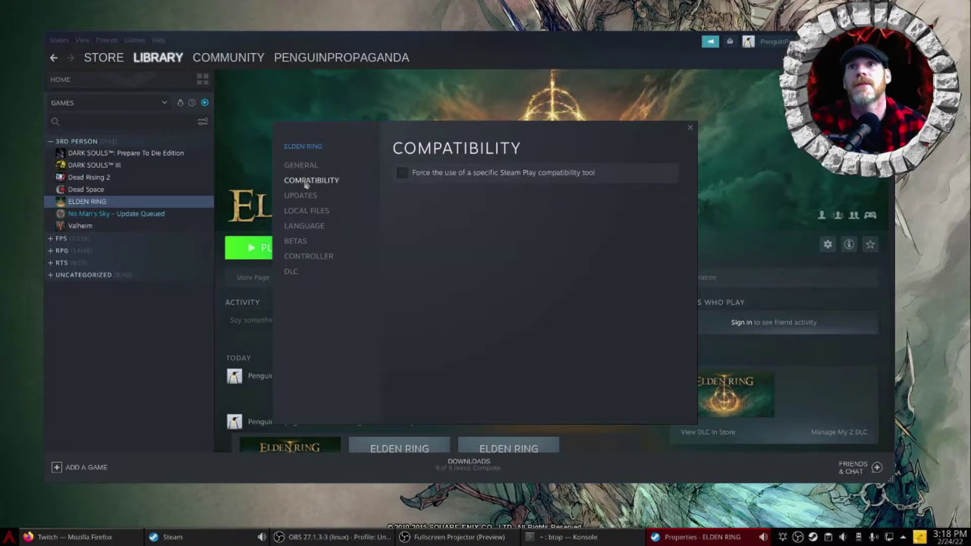
left_click(403, 173)
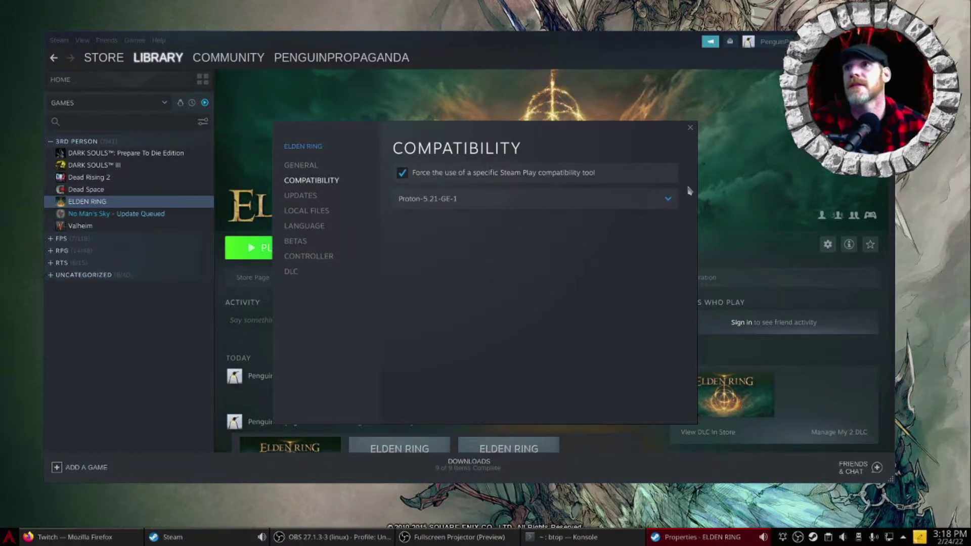
left_click(669, 199)
scroll(539, 331, "down", 3)
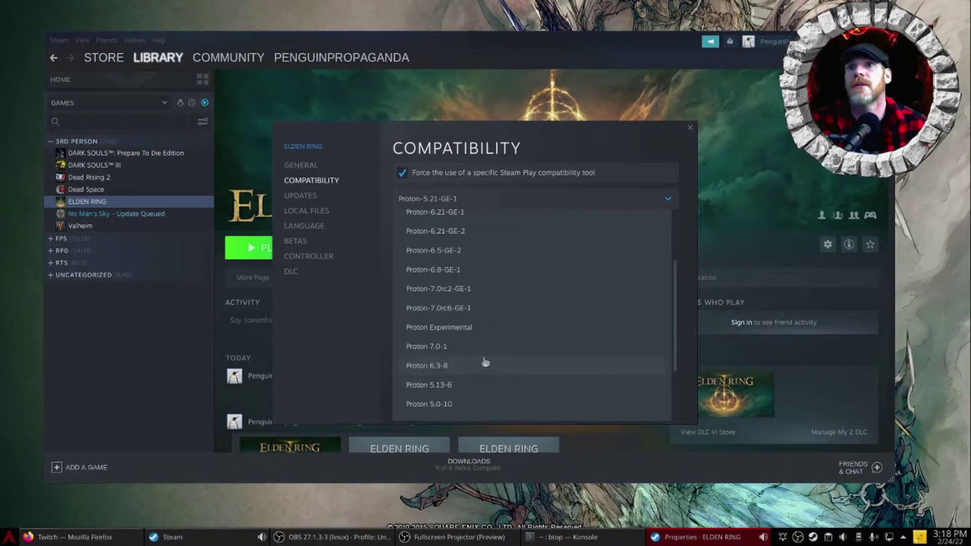
left_click(475, 344)
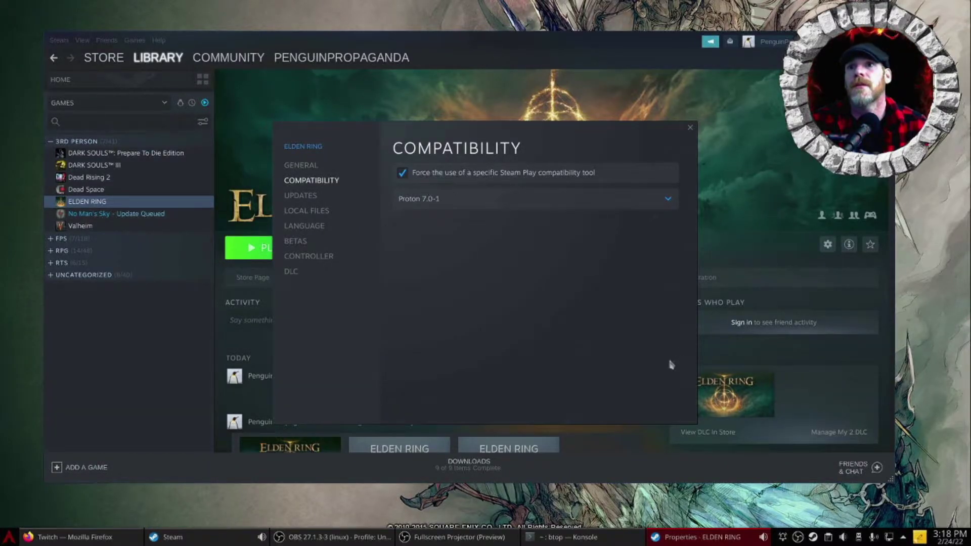
left_click(690, 128)
Step: Start ELDEN RING with the Proton 7.0-1 setting, confirming the Play ELDEN RING launch option
left_click(249, 247)
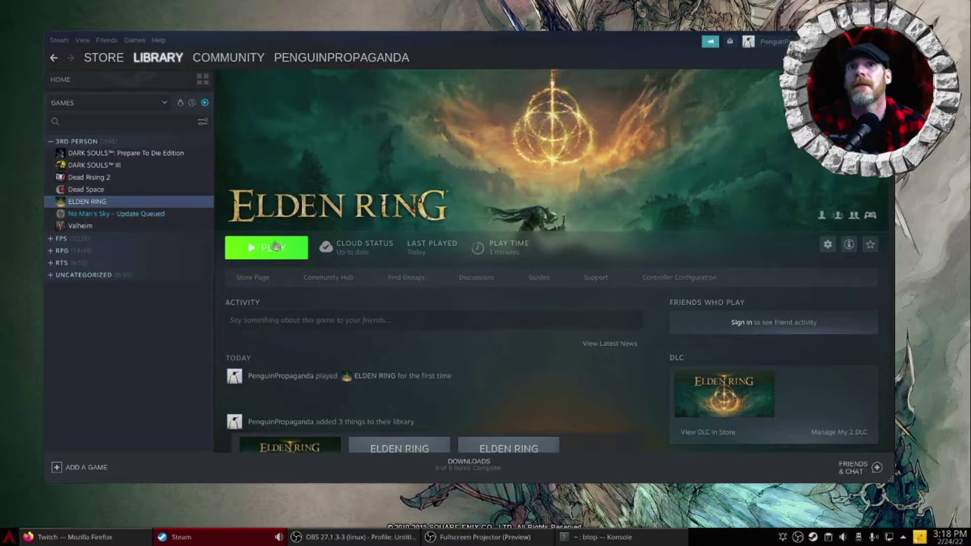
left_click(487, 309)
left_click(468, 305)
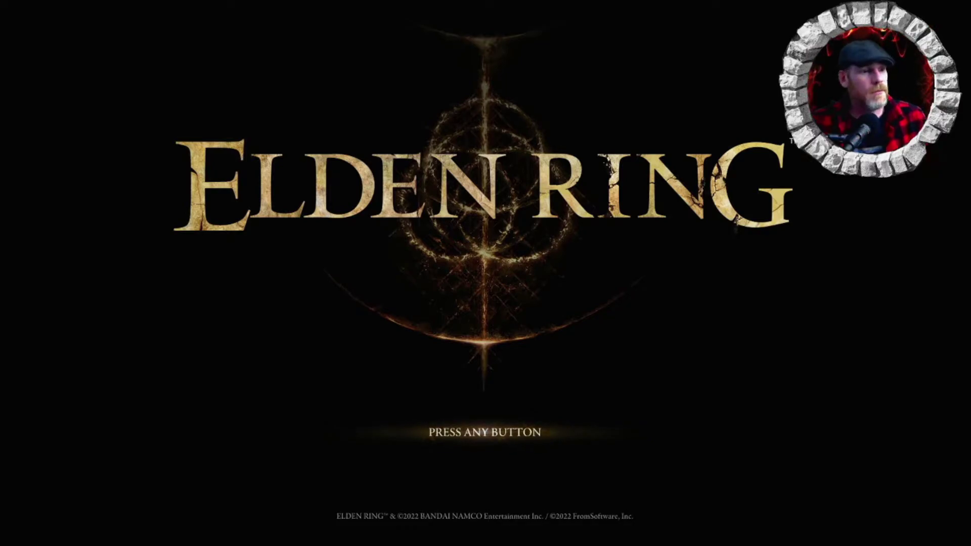
Step: Continue past the title screen, then read through and accept both the Bandai Namco privacy policy and the data analysis policy
left_click(618, 81)
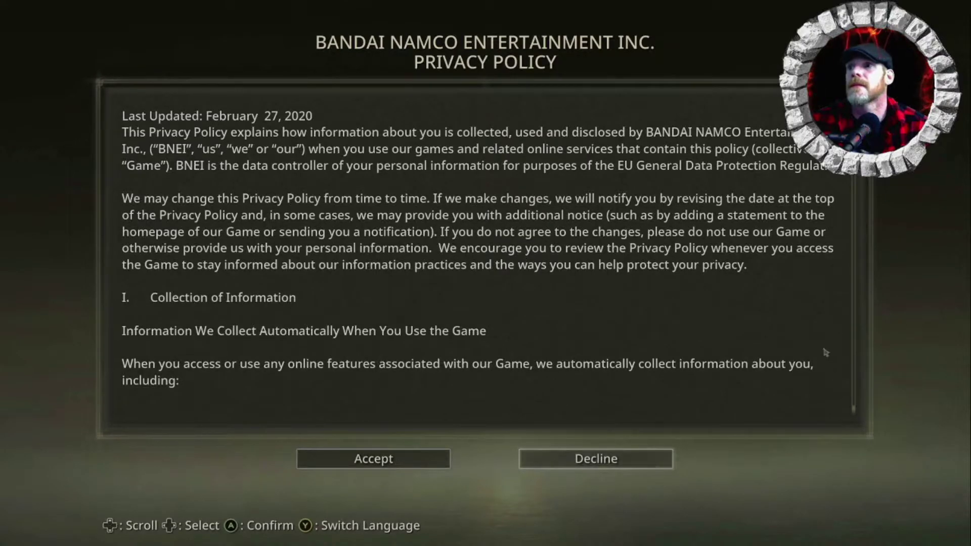
scroll(825, 346, "down", 8)
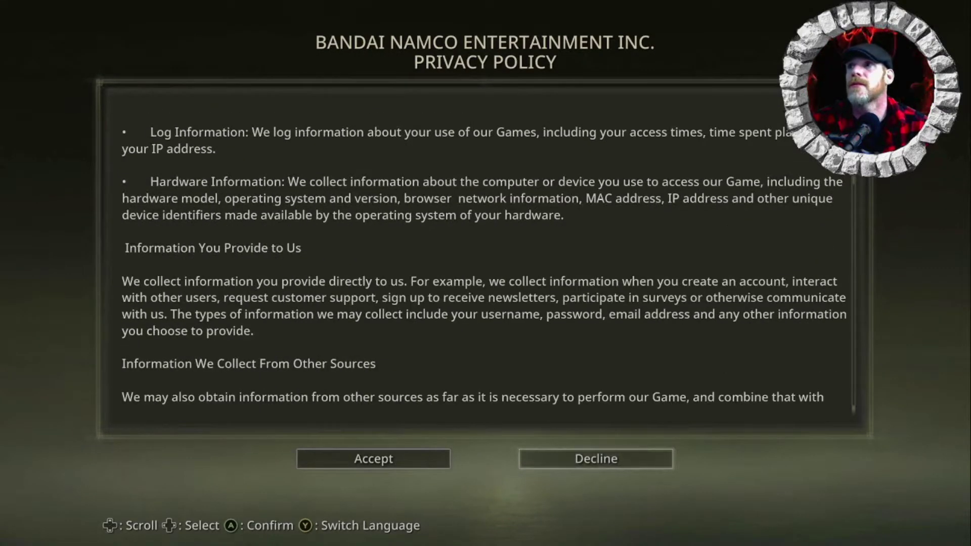
scroll(824, 178, "down", 3)
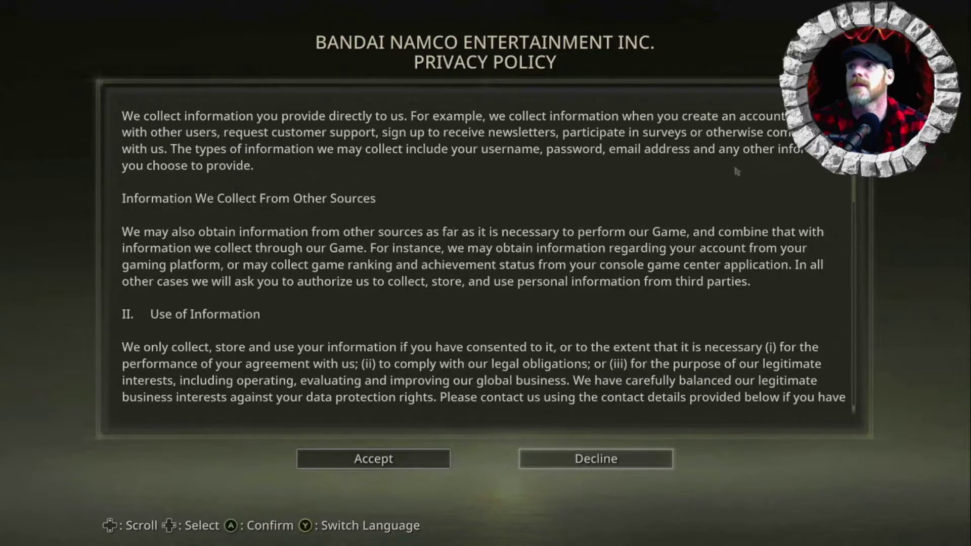
scroll(674, 191, "down", 15)
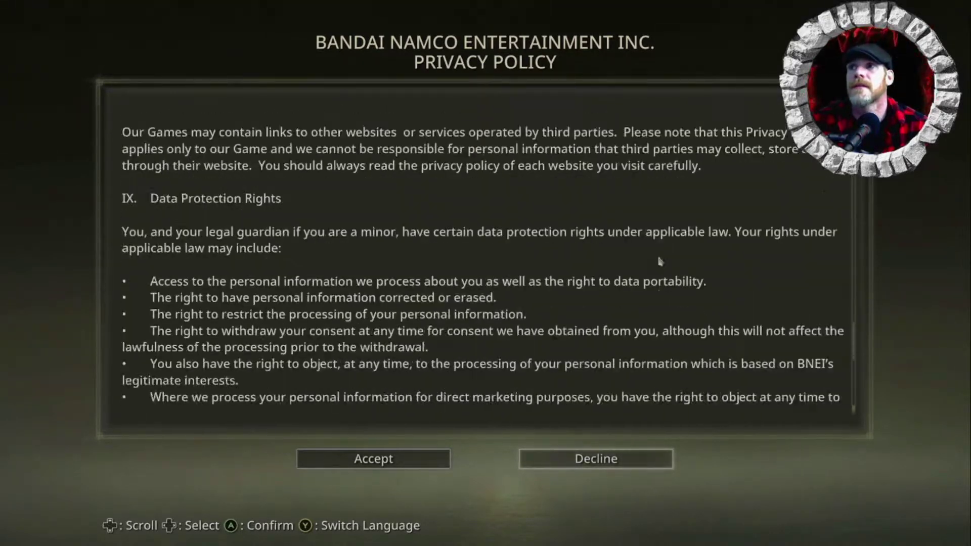
scroll(660, 261, "down", 5)
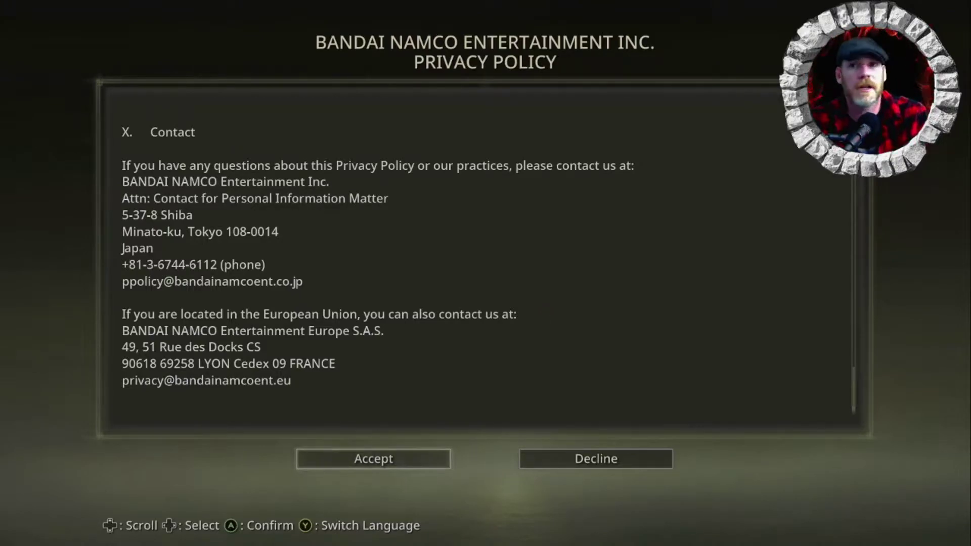
left_click(399, 467)
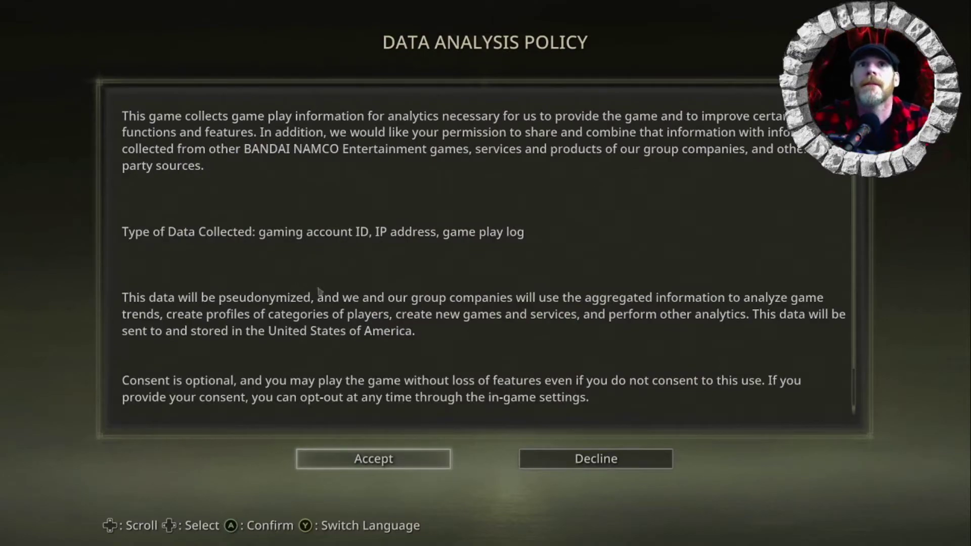
scroll(460, 254, "down", 5)
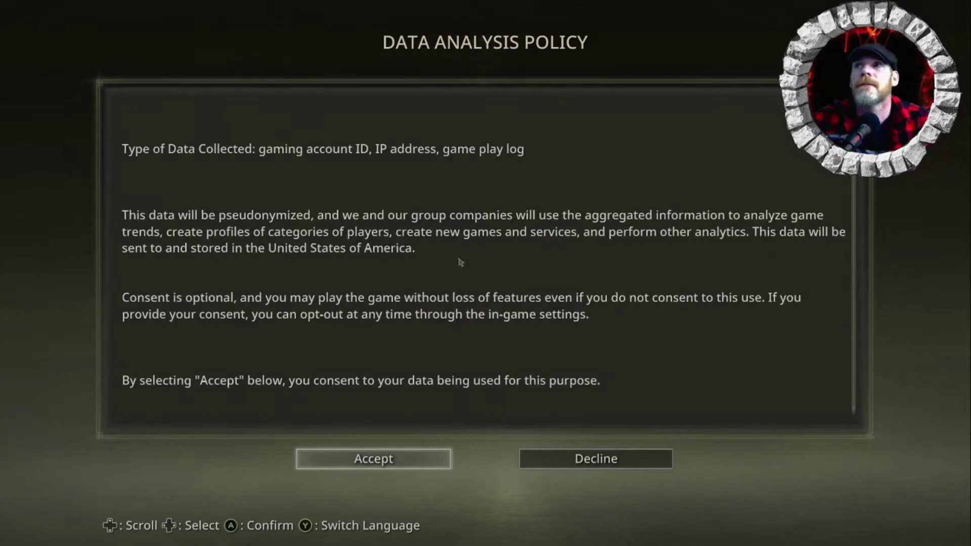
left_click(375, 464)
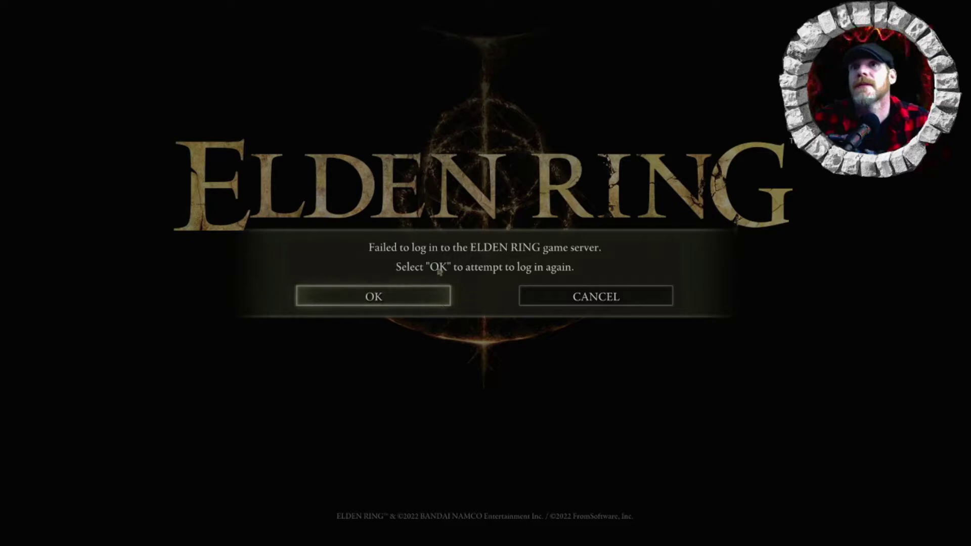
Step: Retry the ELDEN RING game server login, then cancel it and start in offline mode
left_click(424, 298)
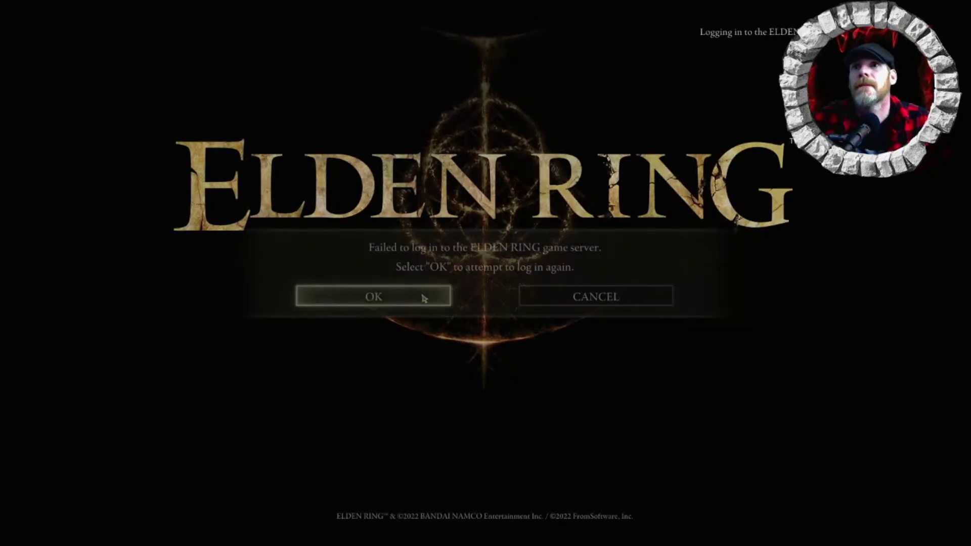
left_click(426, 301)
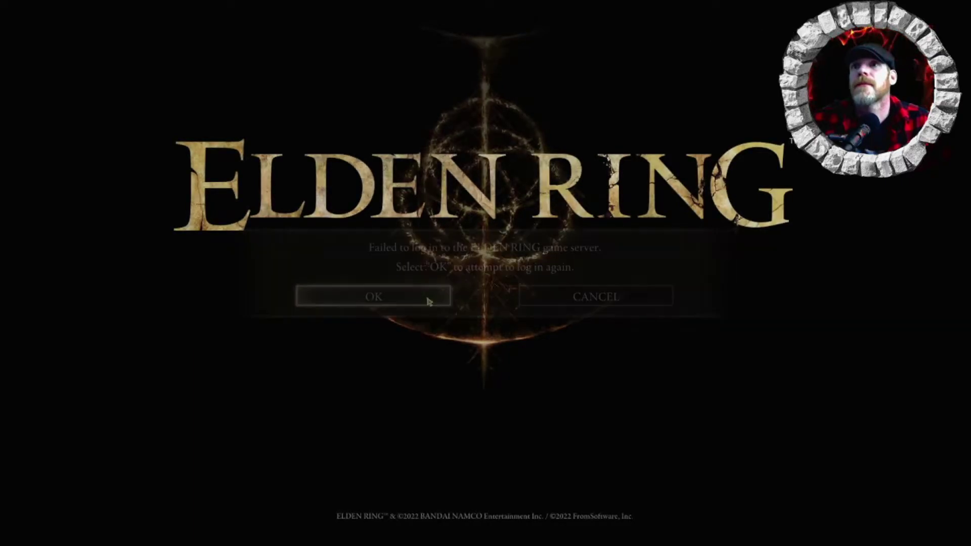
left_click(427, 300)
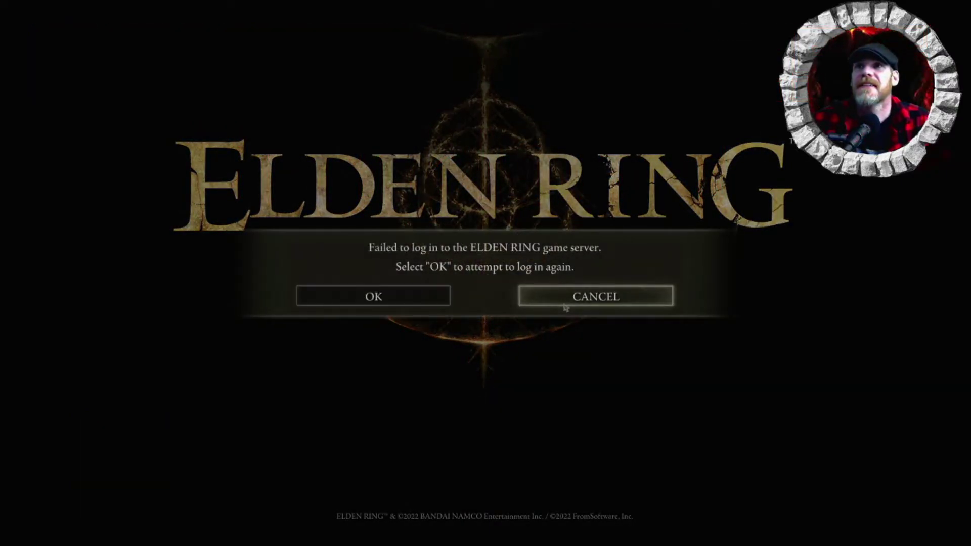
left_click(538, 299)
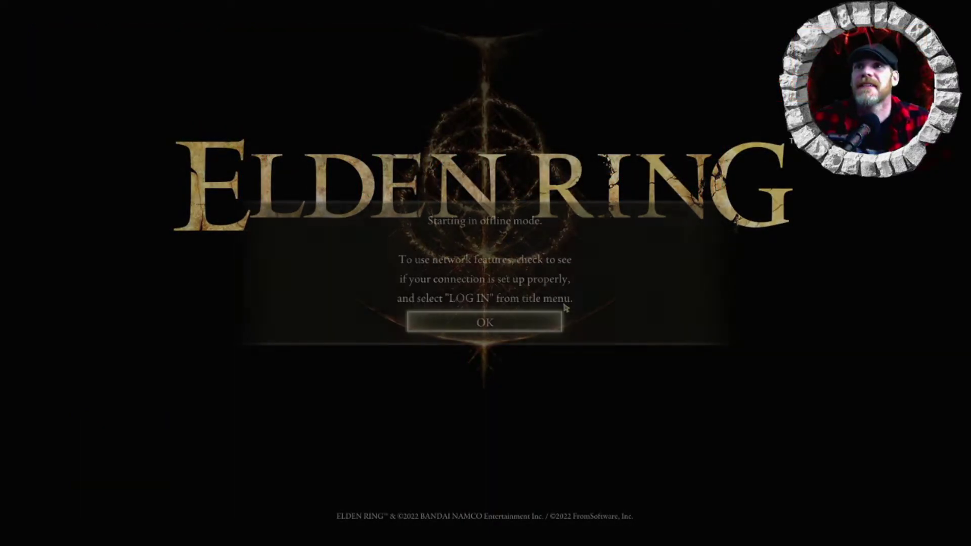
left_click(486, 322)
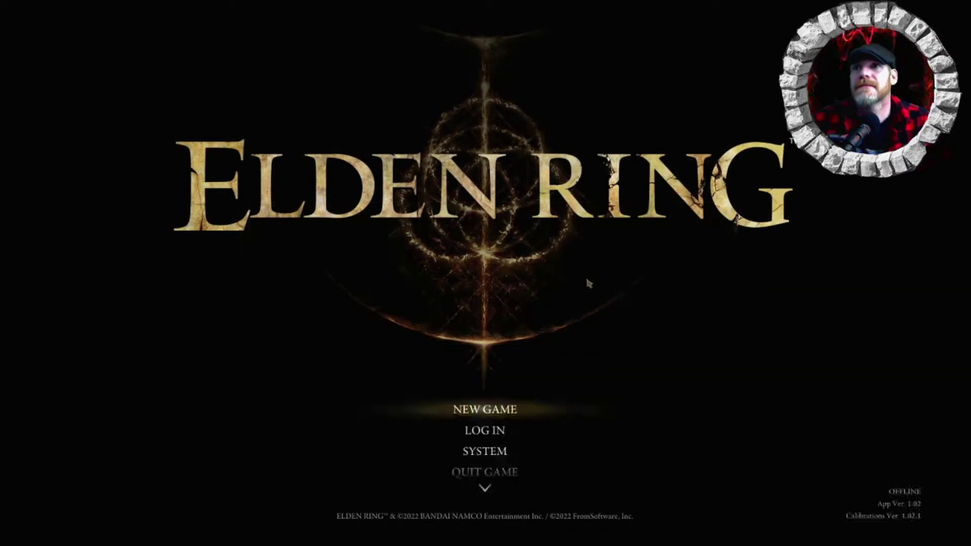
Step: Try to log in to the game server from the title menu, then cancel and return to it in offline mode
scroll(561, 425, "down", 1)
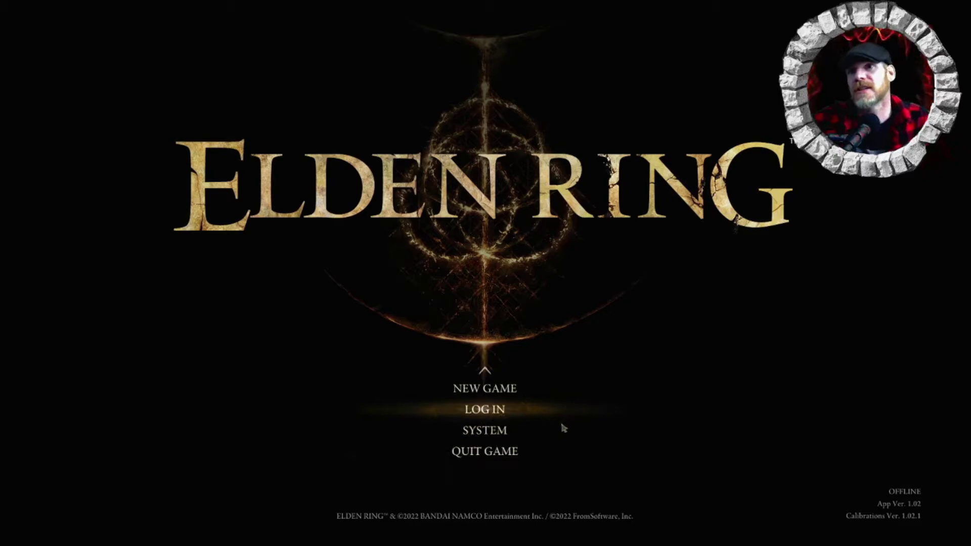
key("Up")
key("Return")
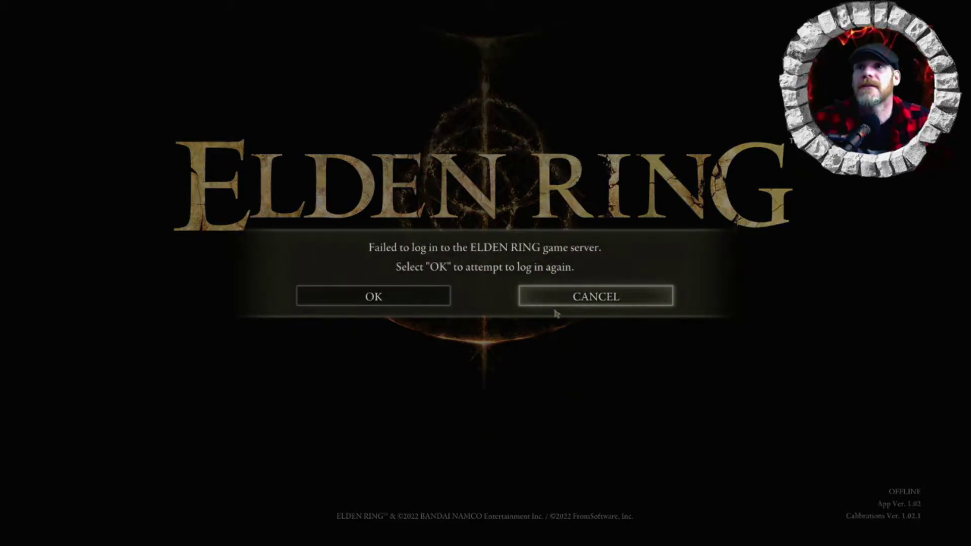
left_click(555, 303)
left_click(510, 326)
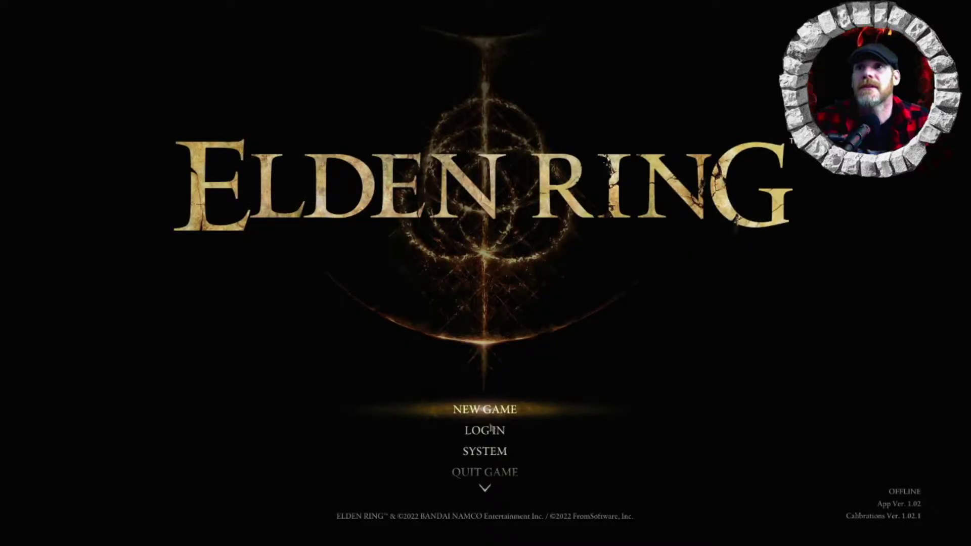
Step: Open the System settings from the title menu and view the Game Options category
left_click(501, 455)
key("e")
key("q")
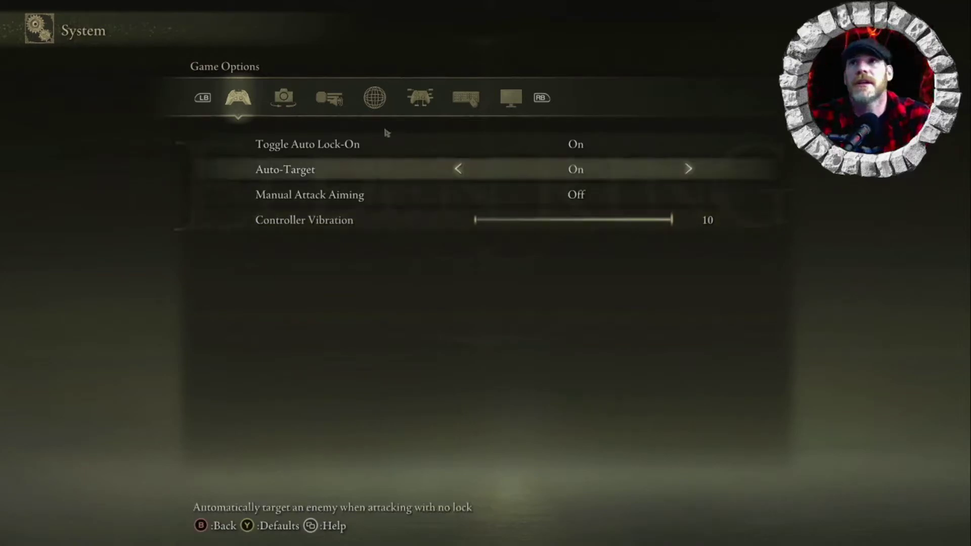
Step: Look through the System settings categories and view the Game Options and the Sound and Display options
left_click(466, 98)
left_click(420, 97)
key("q")
key("q")
key("q")
key("q")
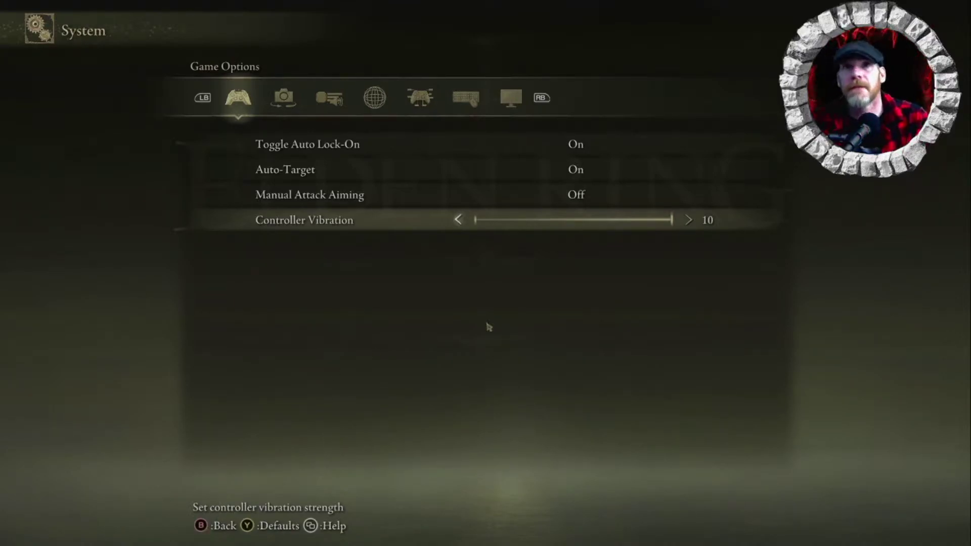
key("e")
key("e")
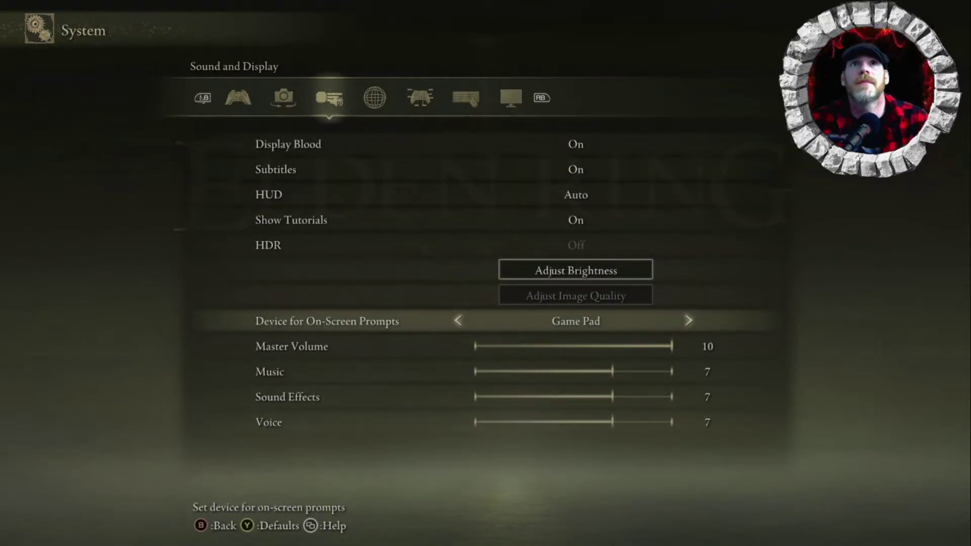
Step: Check the Graphics category of the System settings and return to the Game Options category
key("q")
key("q")
left_click(284, 99)
left_click(465, 98)
left_click(511, 99)
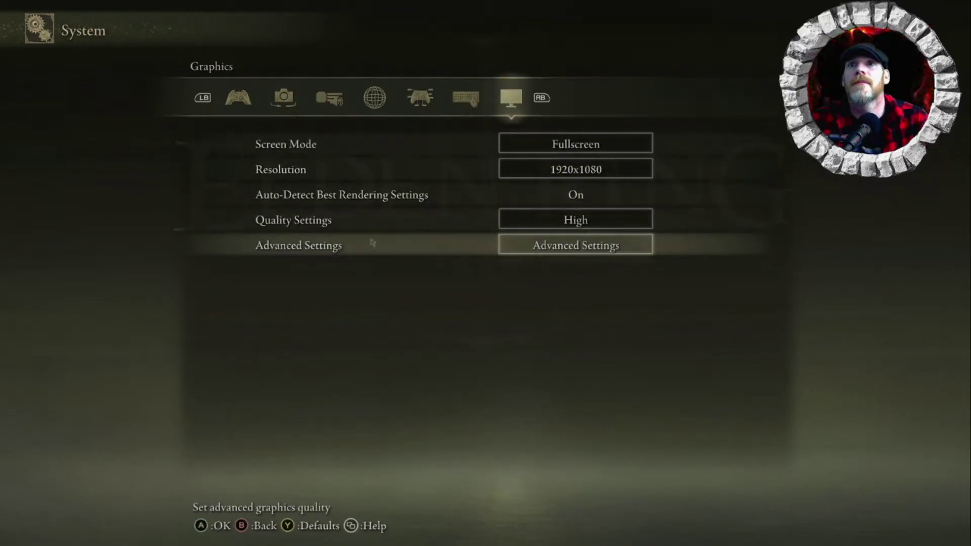
key("e")
key("e")
left_click(231, 101)
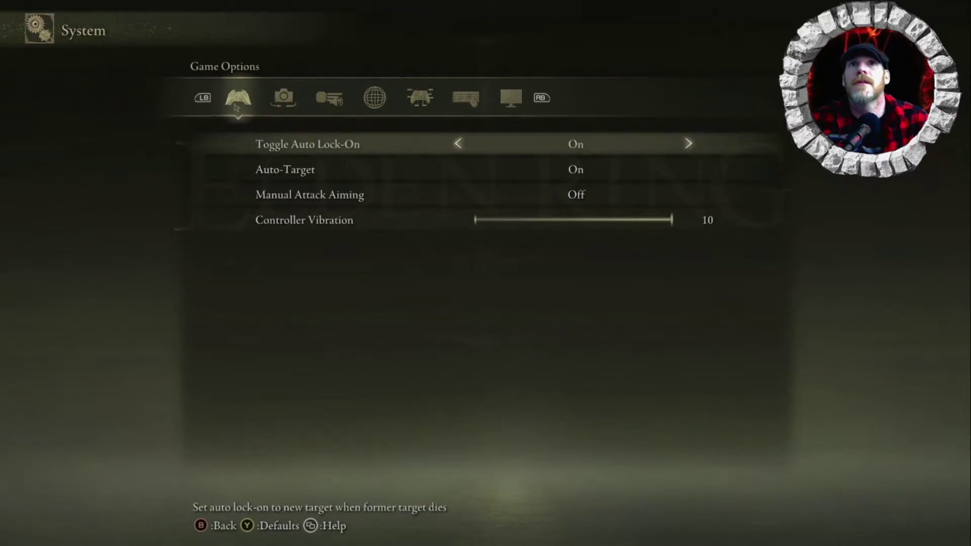
Step: Go through the System categories once more from Camera Options onward, and leave the System settings
key("e")
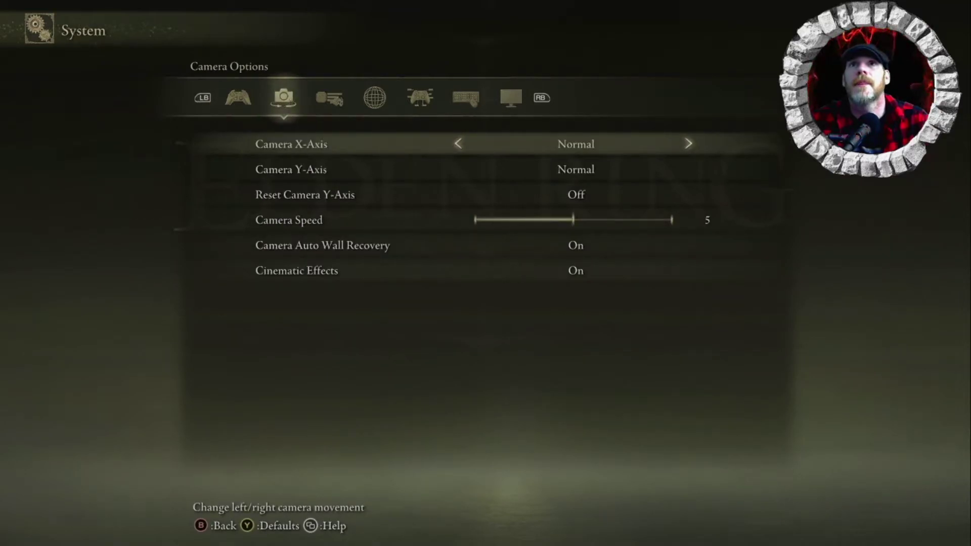
key("e")
key("e")
key("e")
key("e")
key("e")
left_click(547, 104)
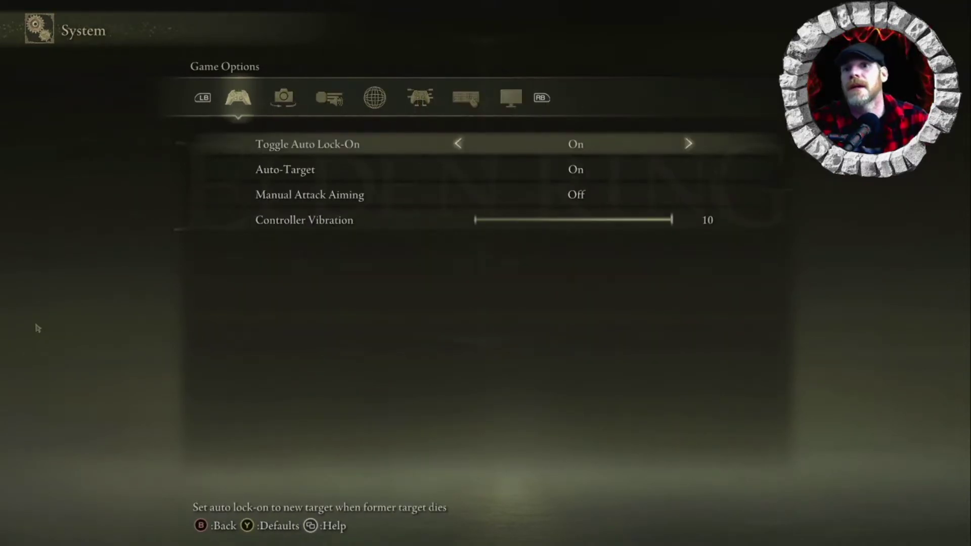
right_click(60, 383)
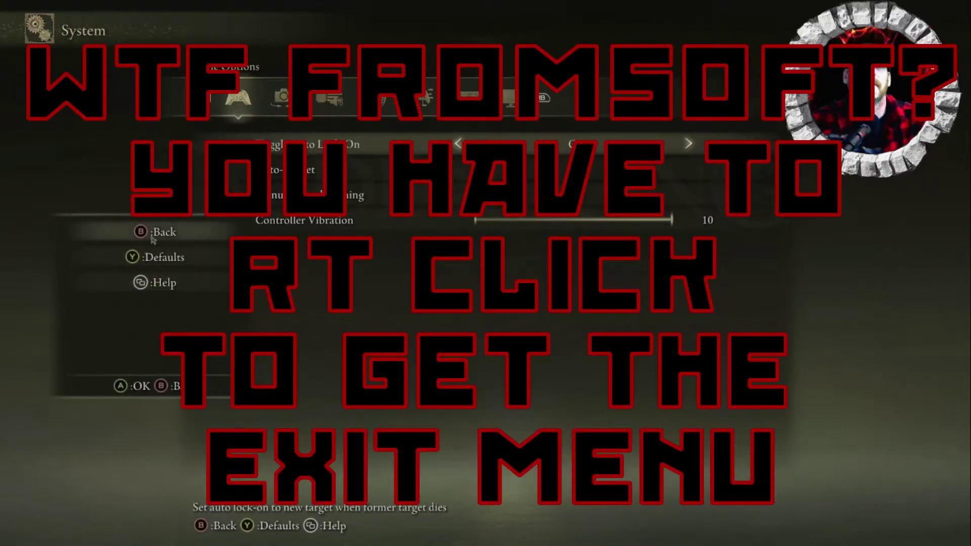
left_click(153, 240)
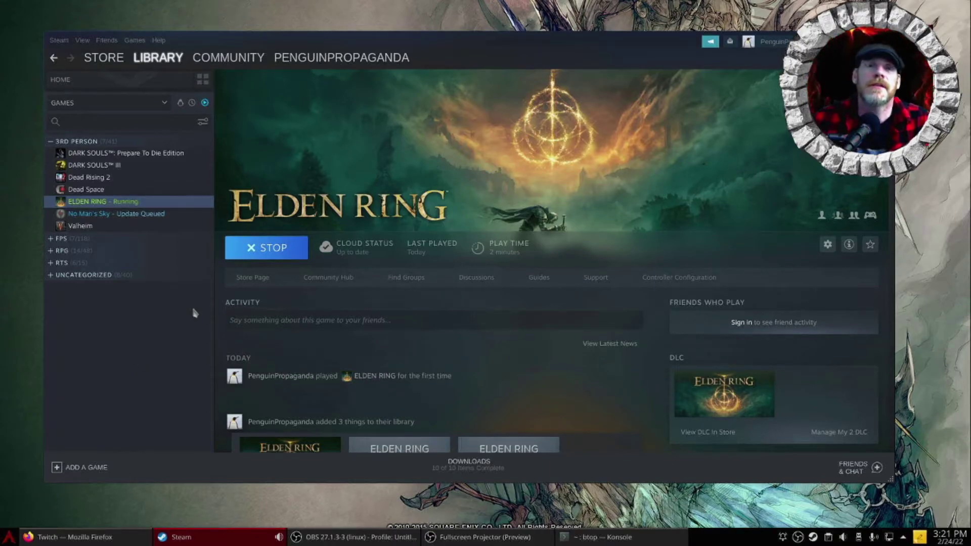
Step: Switch to the Steam library, open ELDEN RING's properties and view the available controller override choices
right_click(149, 202)
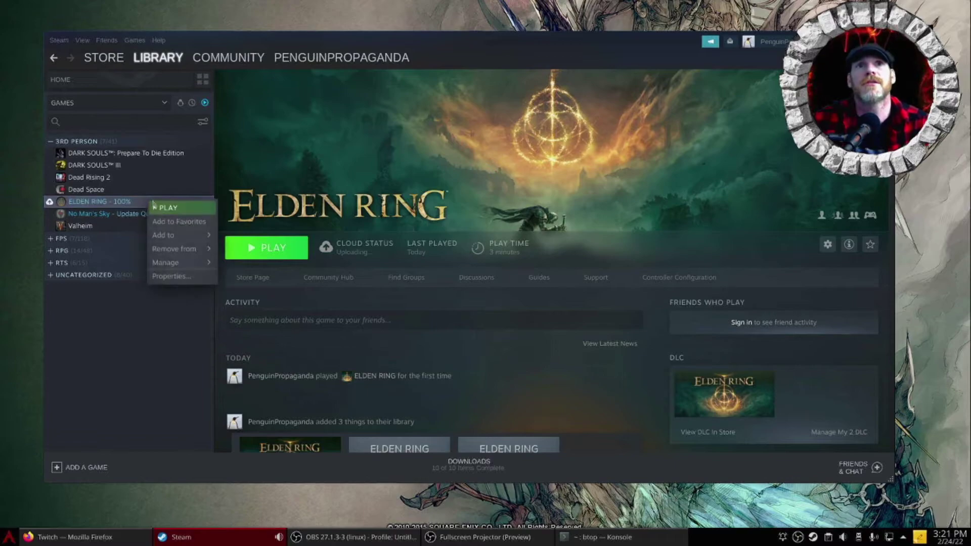
left_click(172, 276)
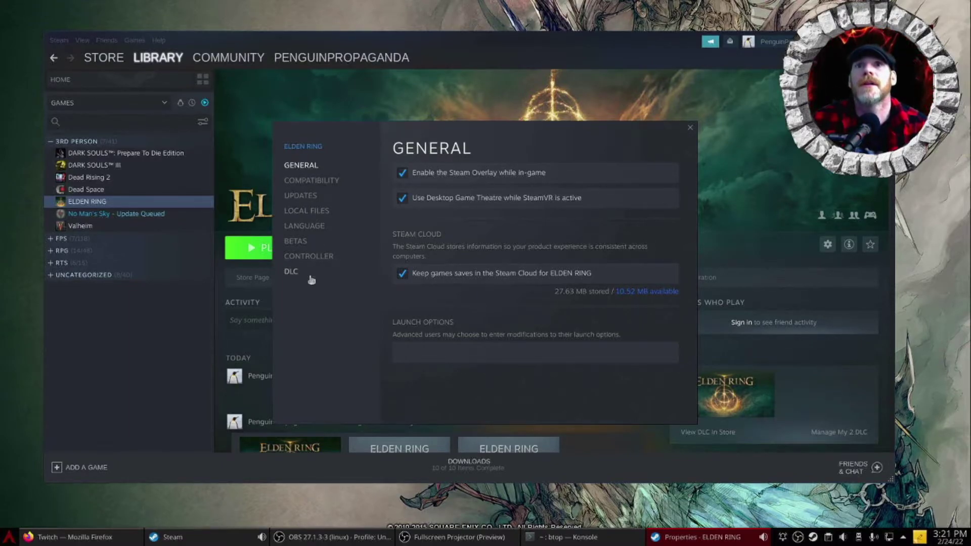
left_click(314, 257)
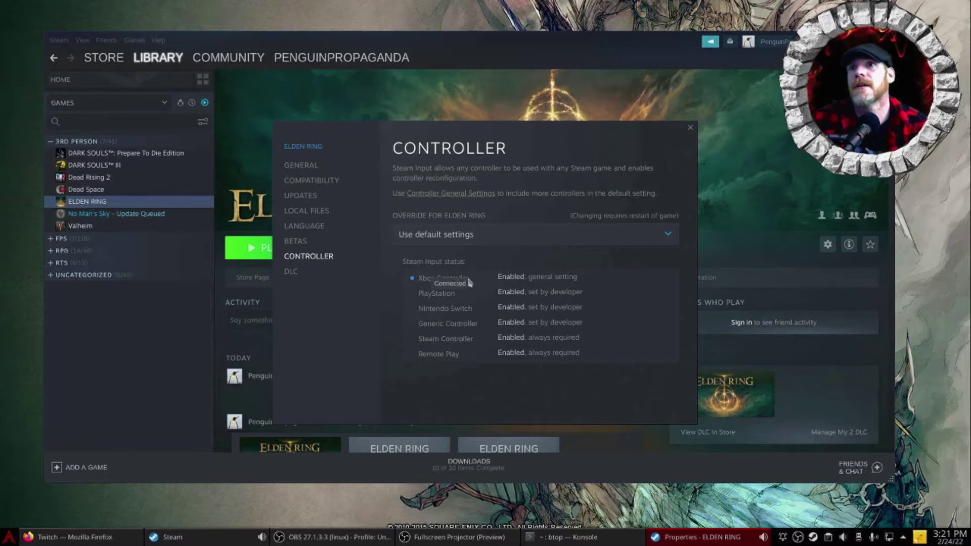
left_click(670, 237)
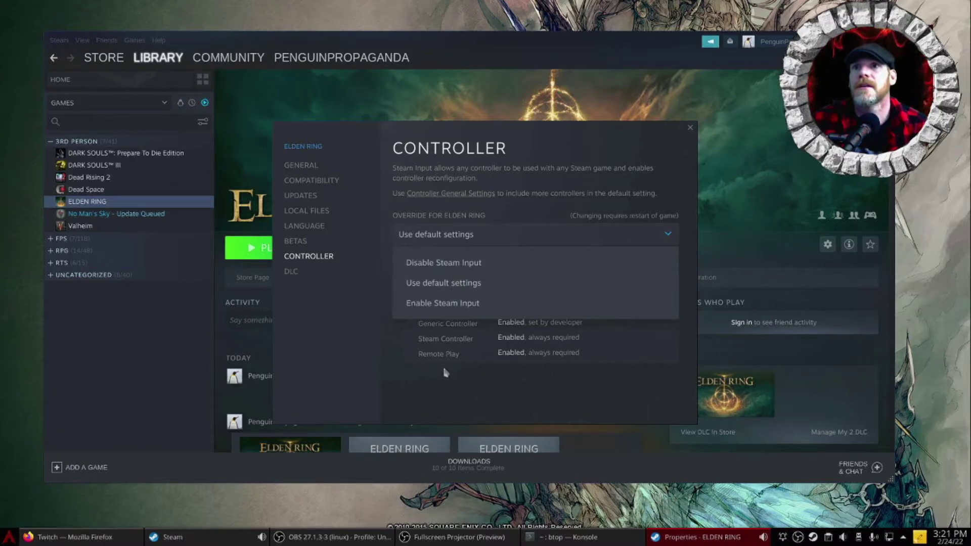
left_click(465, 377)
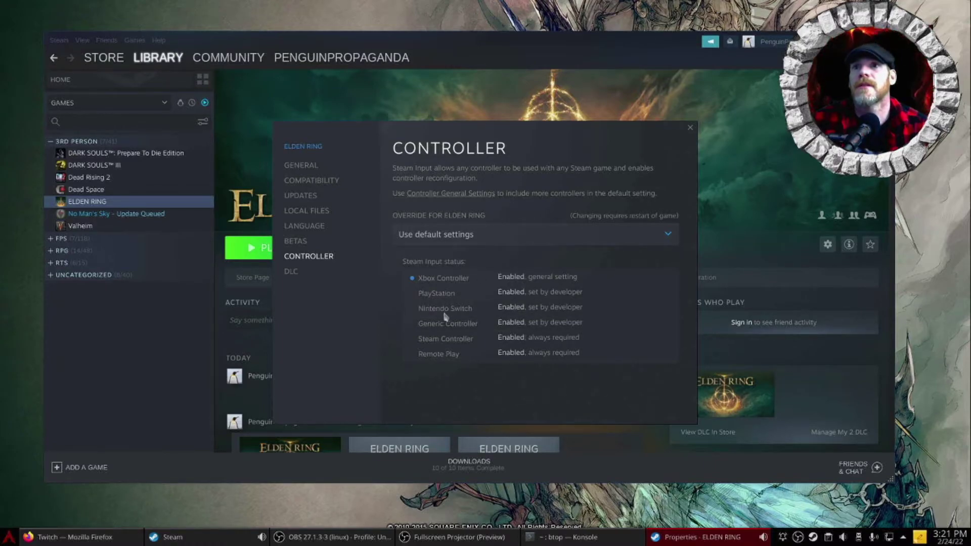
Step: Try the Disable Steam Input and Enable Steam Input overrides for ELDEN RING, ending on Use default settings
left_click(666, 236)
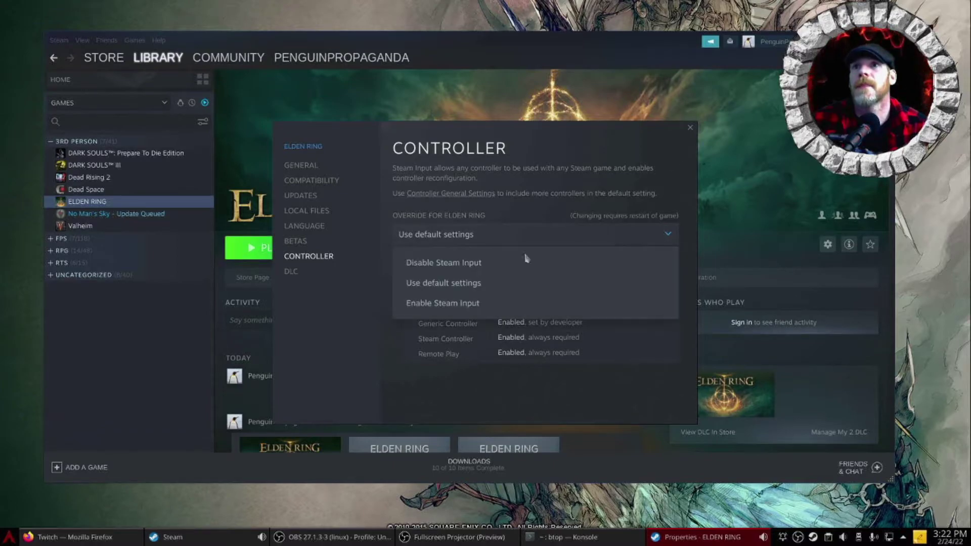
left_click(448, 264)
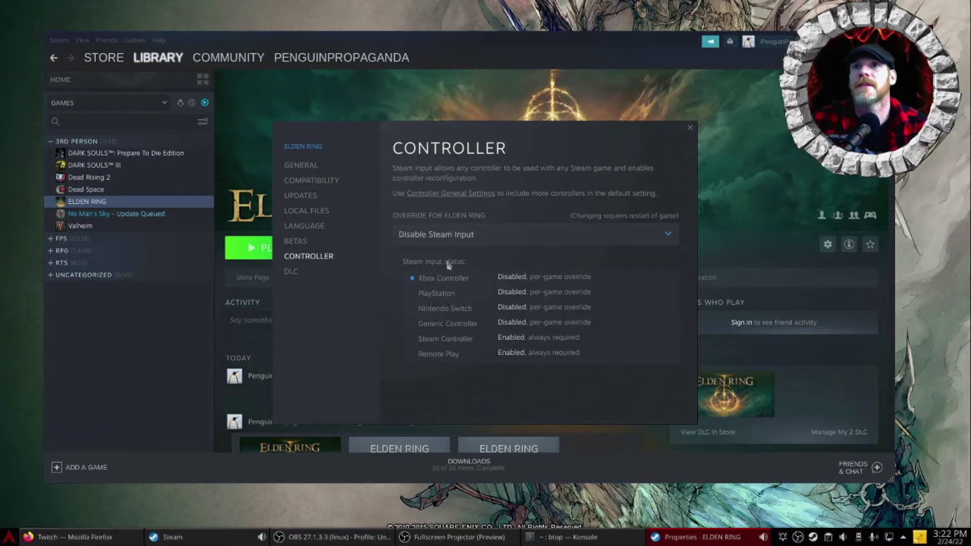
left_click(667, 233)
left_click(437, 304)
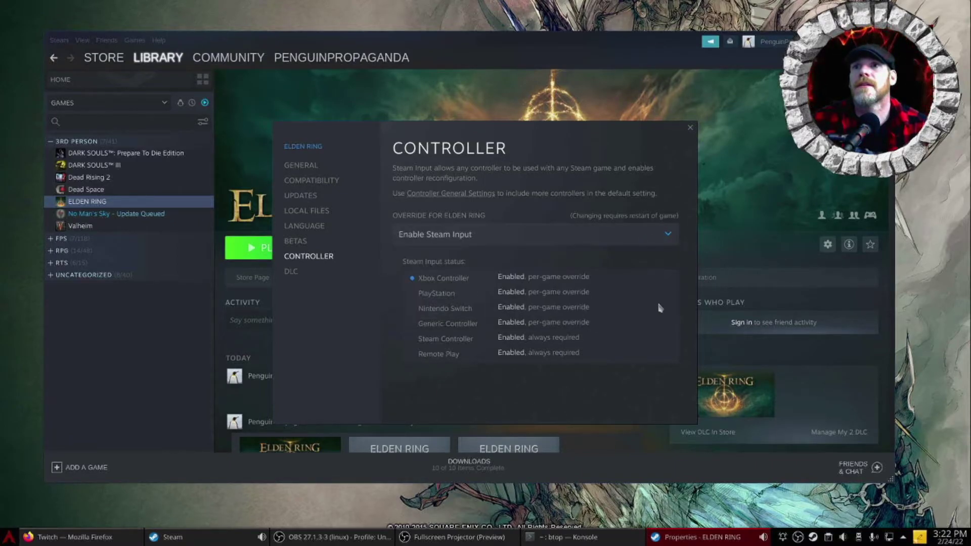
left_click(665, 233)
left_click(466, 280)
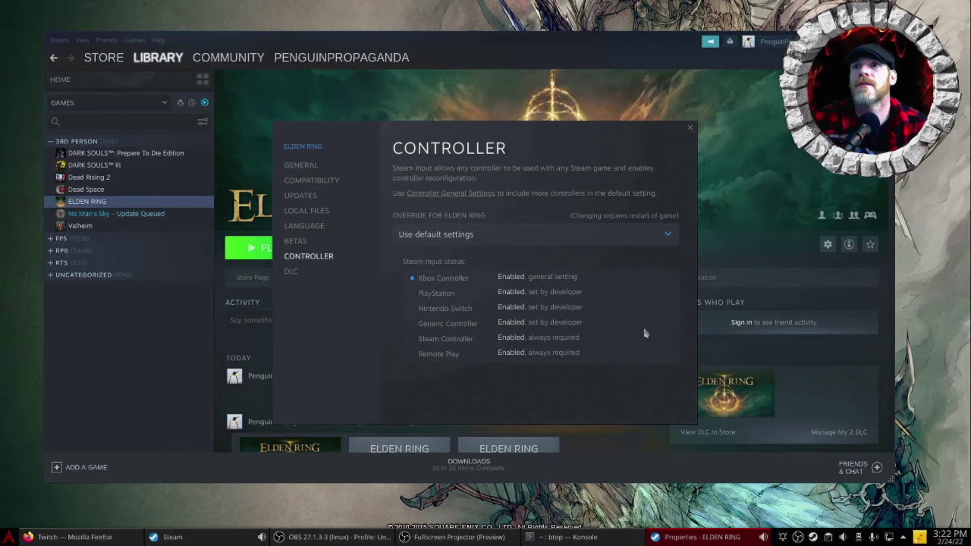
Step: Set the controller override for ELDEN RING to Disable Steam Input and close the game's properties
left_click(667, 236)
left_click(498, 264)
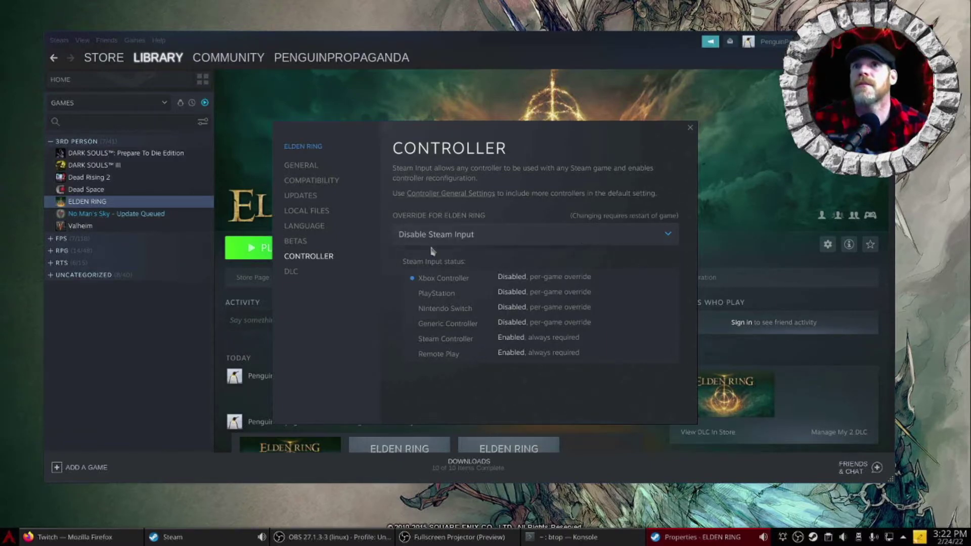
left_click(690, 129)
Step: Launch ELDEN RING with the Play ELDEN RING option, decline the server login retry and accept offline mode
left_click(282, 253)
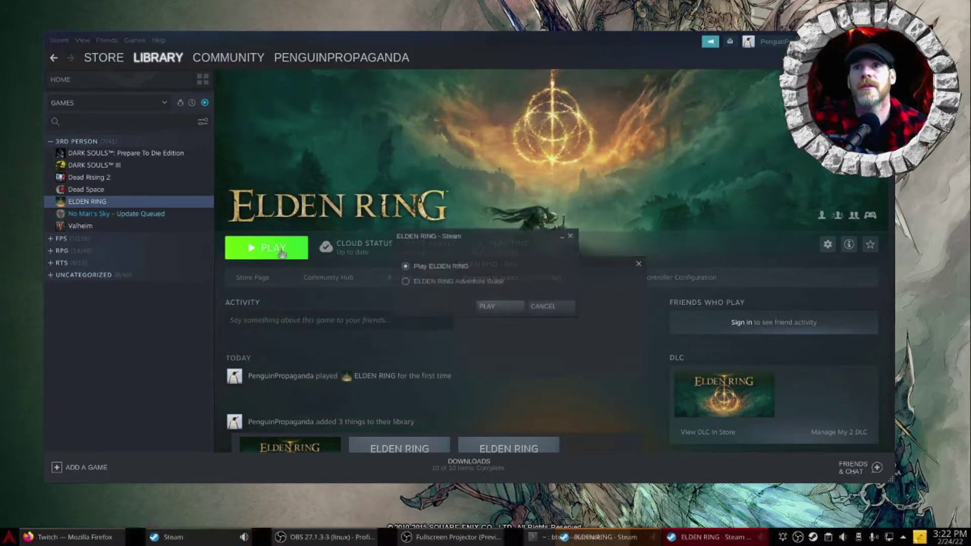
left_click(503, 307)
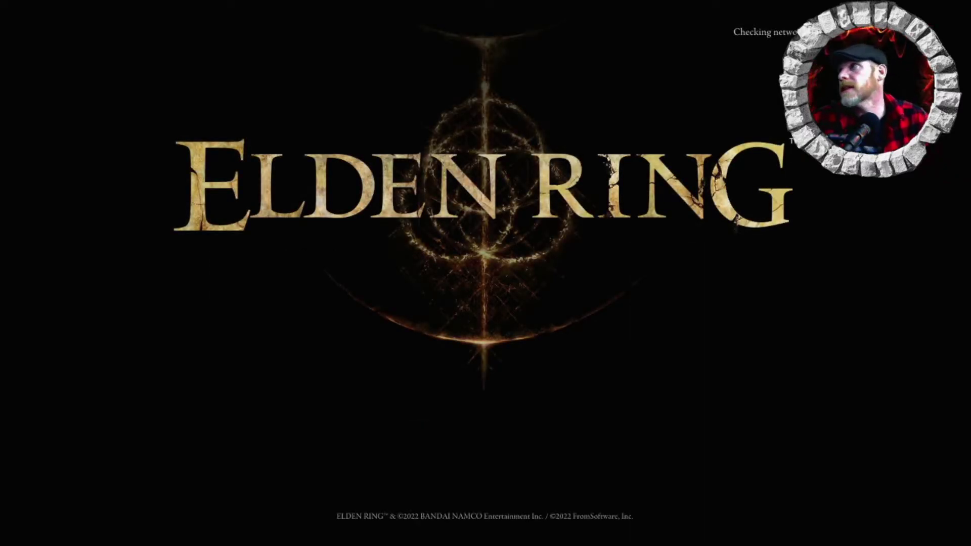
key("Right")
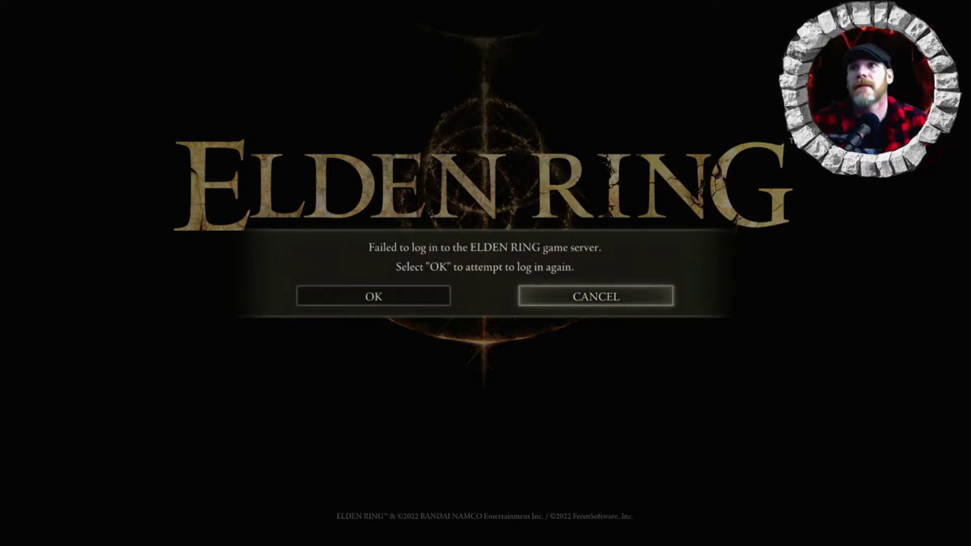
key("Return")
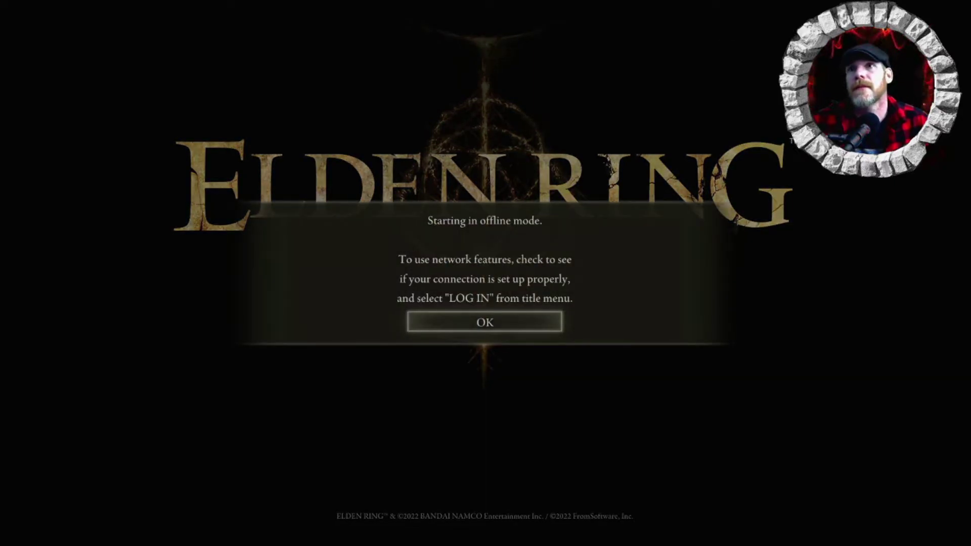
key("Return")
Step: Start a new game from the ELDEN RING title menu
key("Down")
key("Down")
key("Down")
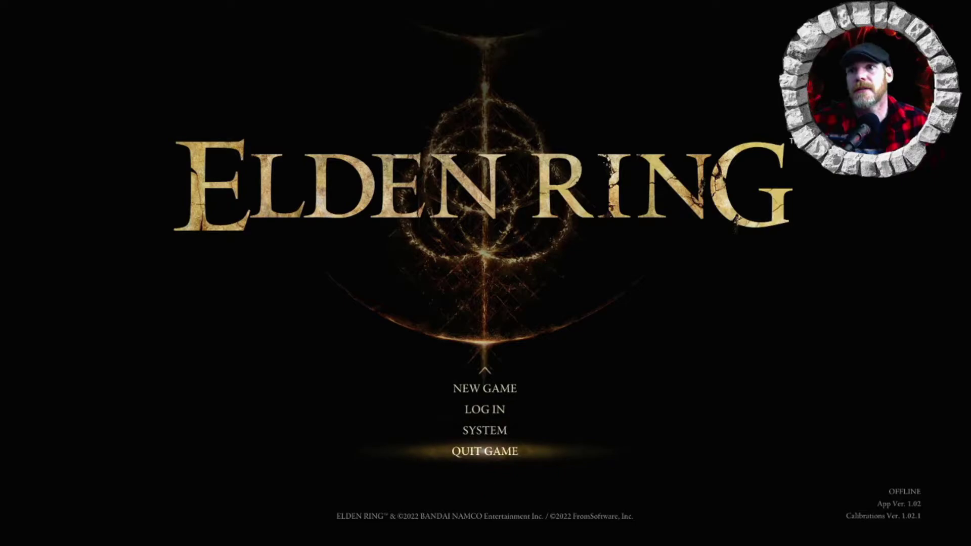
key("Up")
key("Up")
key("Up")
key("Return")
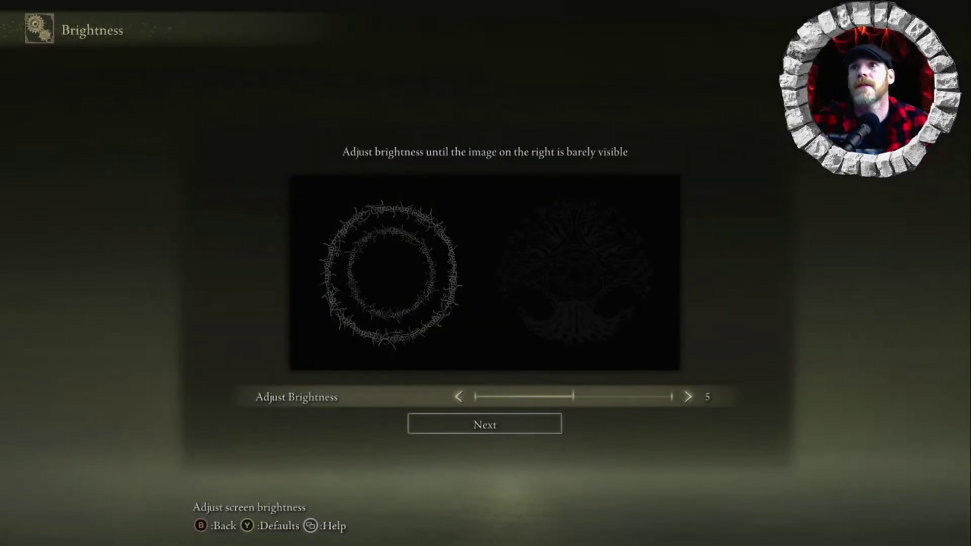
Step: Set the screen brightness to 3 and continue to the camera options
key("Right")
key("Right")
key("Right")
key("Right")
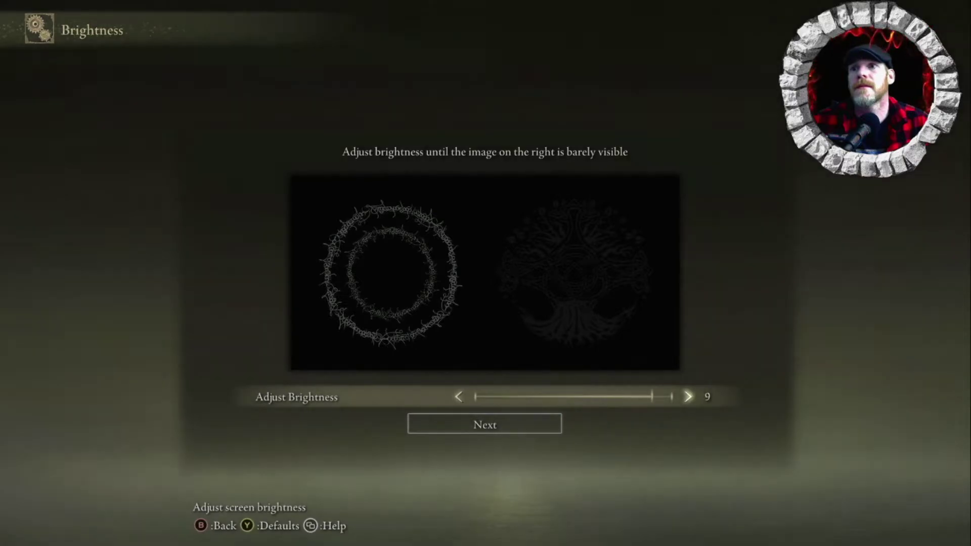
key("Left")
key("Left")
key("Left")
key("Left")
key("Left")
key("Left")
key("Right")
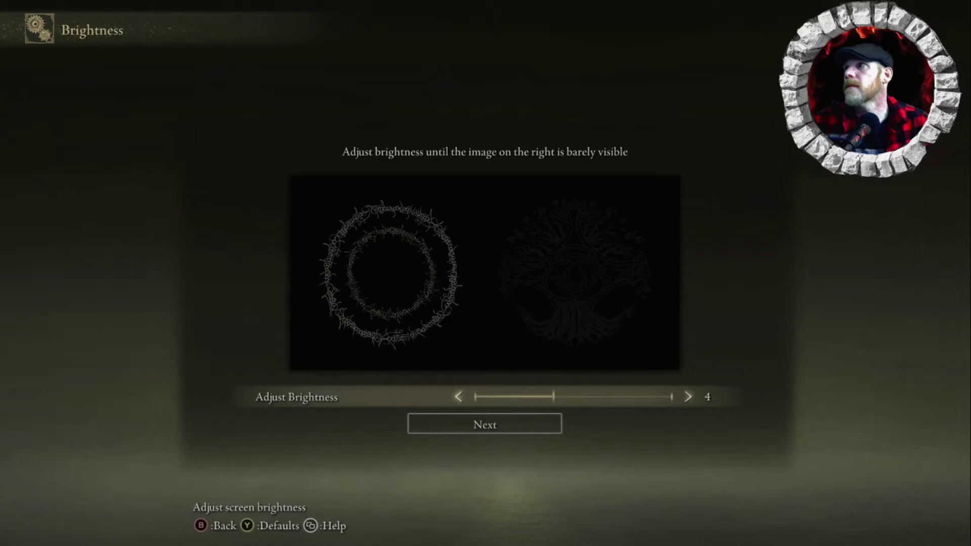
key("Left")
key("Right")
key("Left")
key("Down")
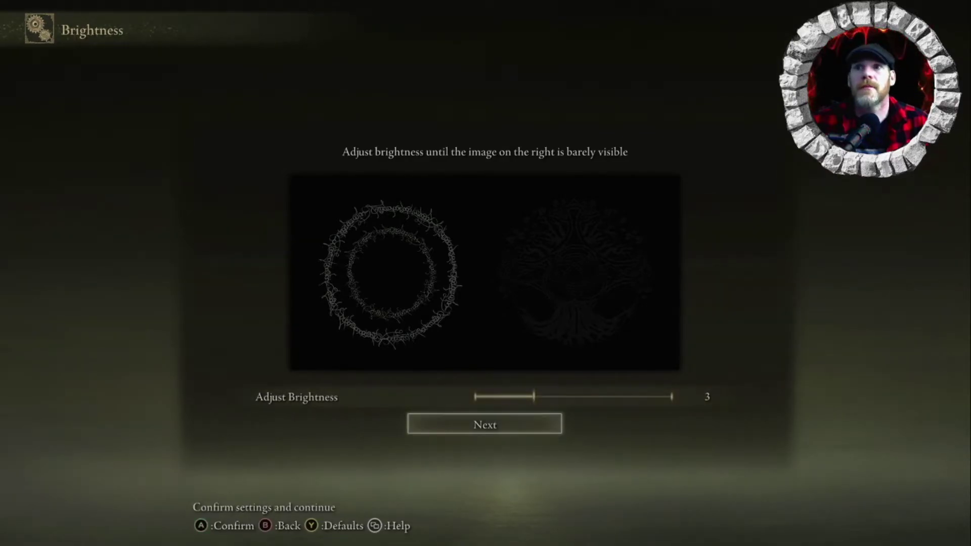
key("Return")
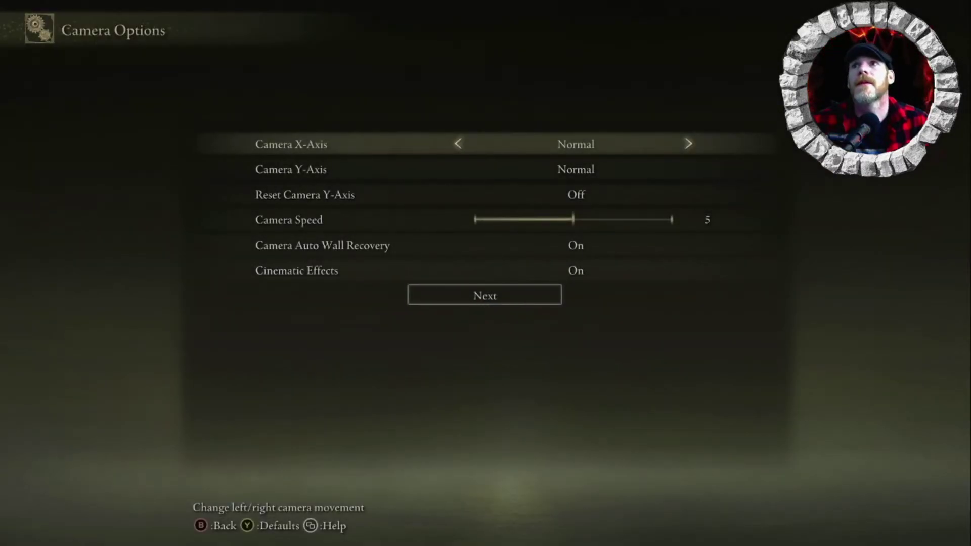
Step: Keep the default camera options and continue to the character base selection
key("Down")
key("Down")
key("Down")
key("Down")
key("Down")
key("Down")
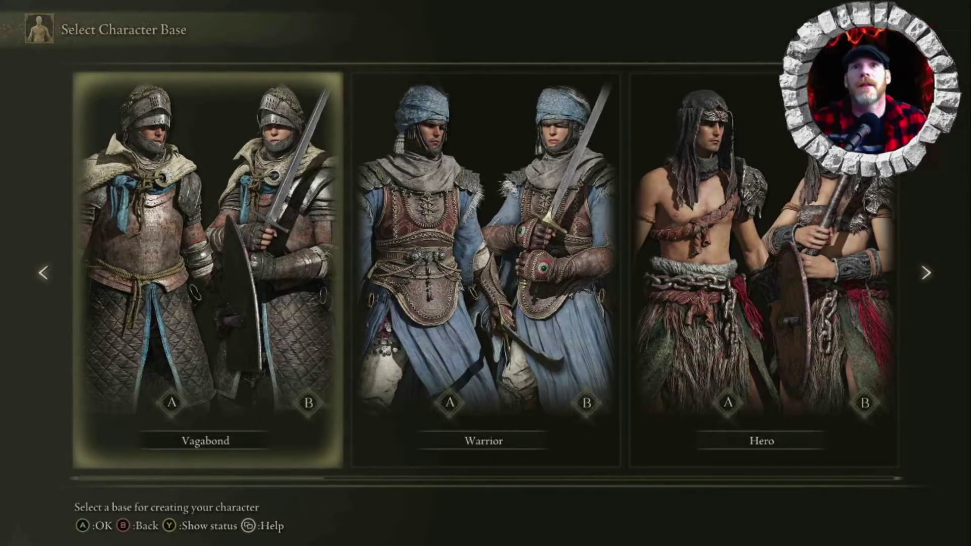
Step: Choose the Wretch as the character base
key("Right")
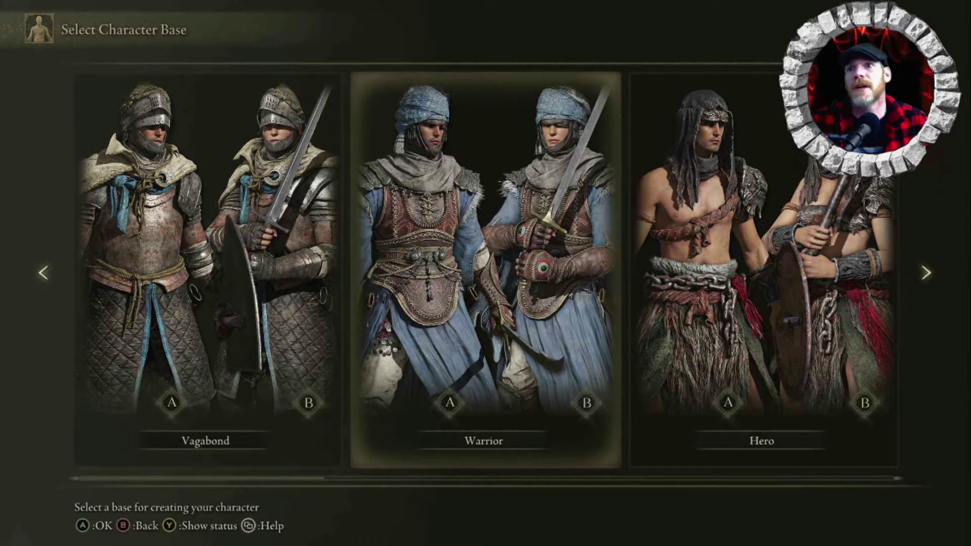
key("Right")
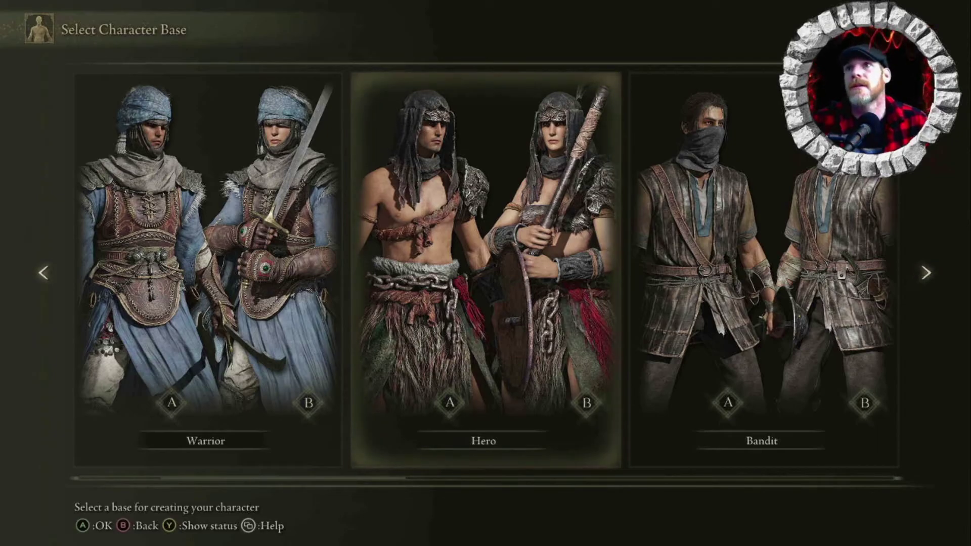
key("Right")
key("Right")
key("Right")
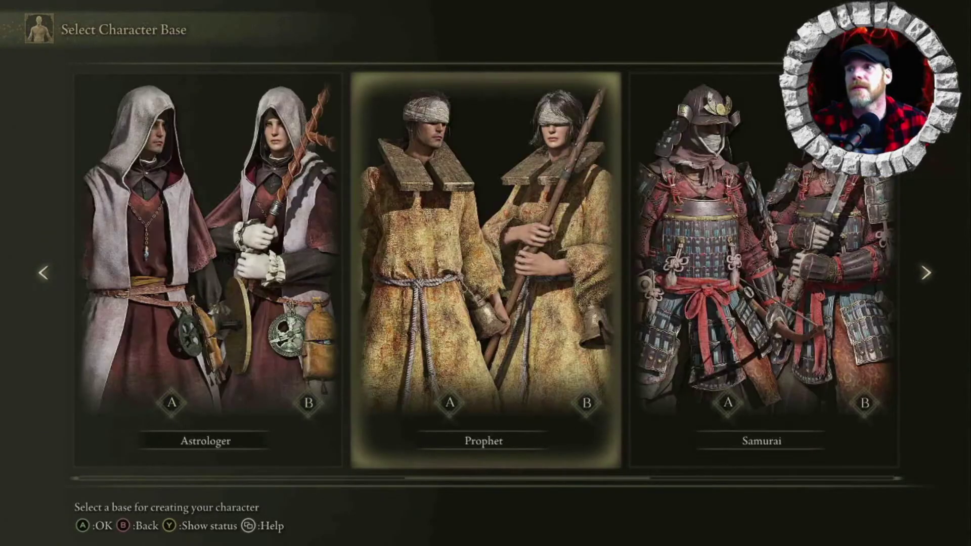
key("Right")
key("Right")
key("Right")
key("Right")
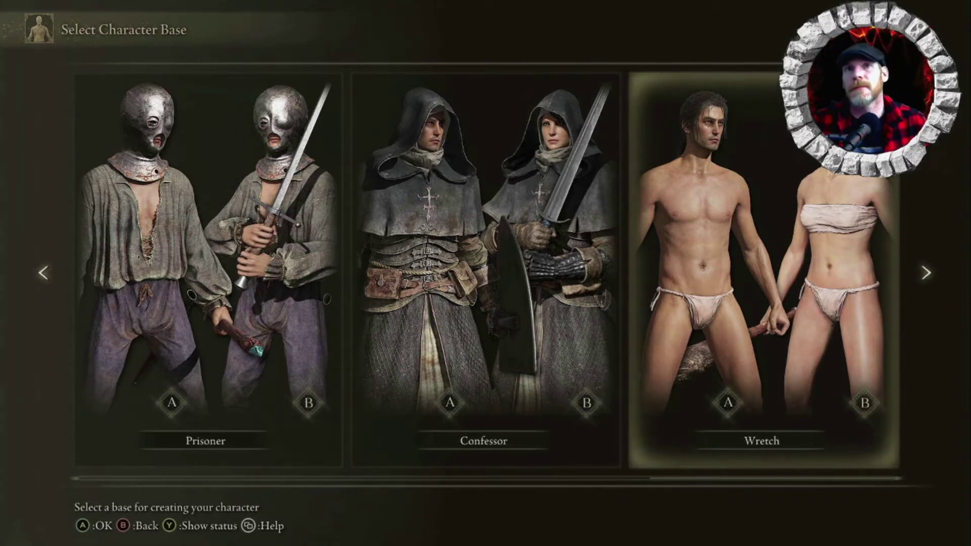
key("Return")
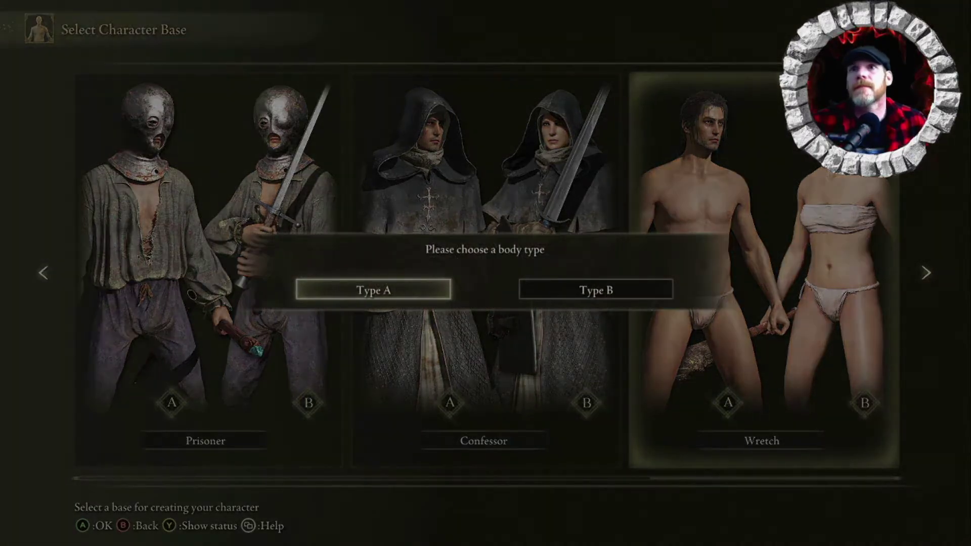
Step: Compare the two body types and choose Type A for the Wretch
key("Right")
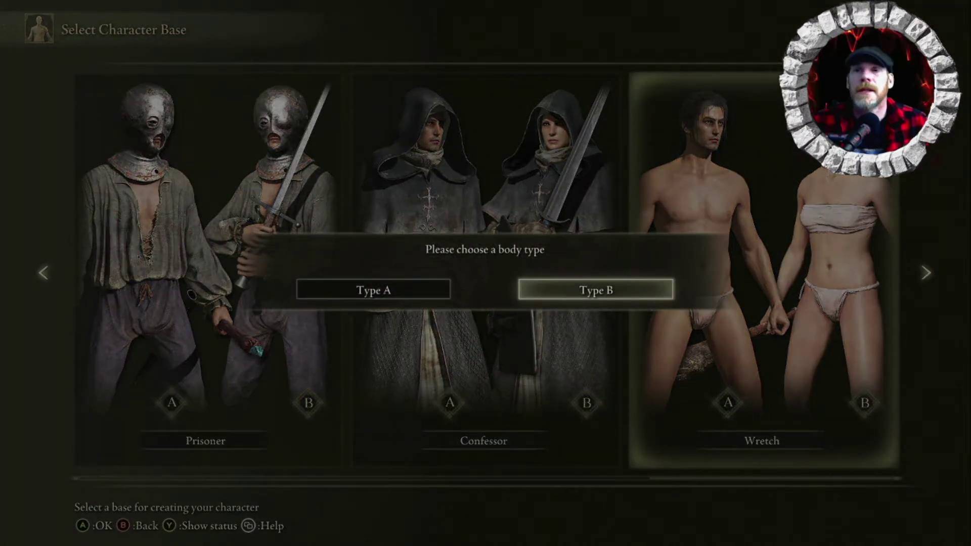
key("Left")
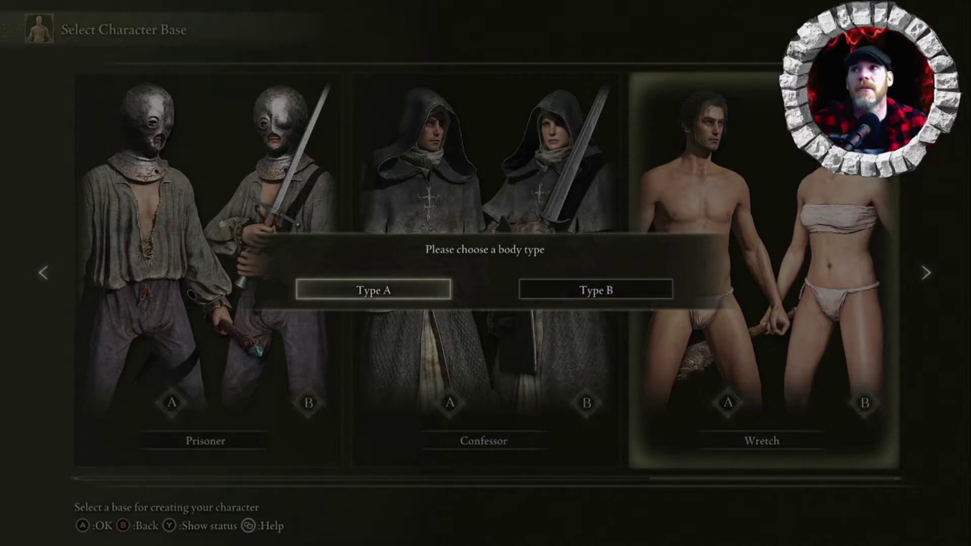
key("Right")
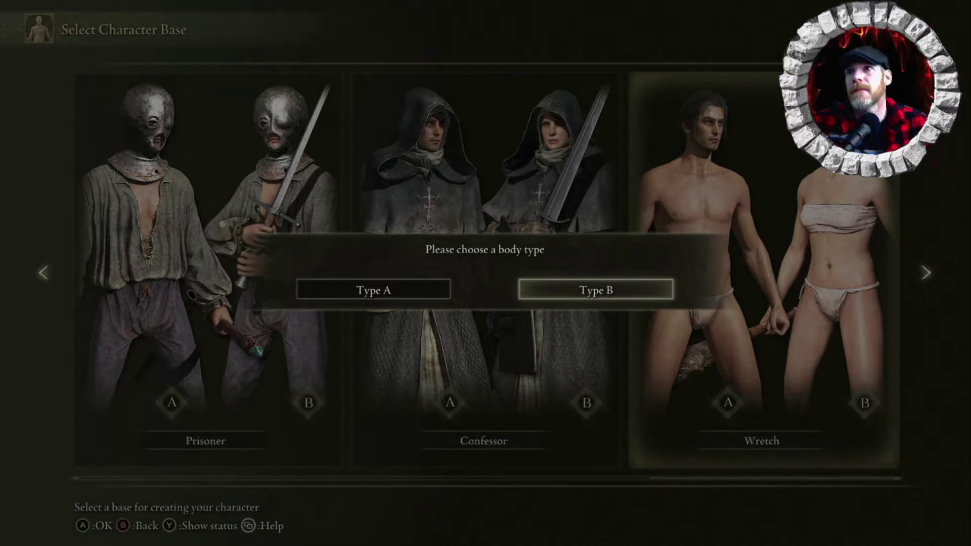
key("Left")
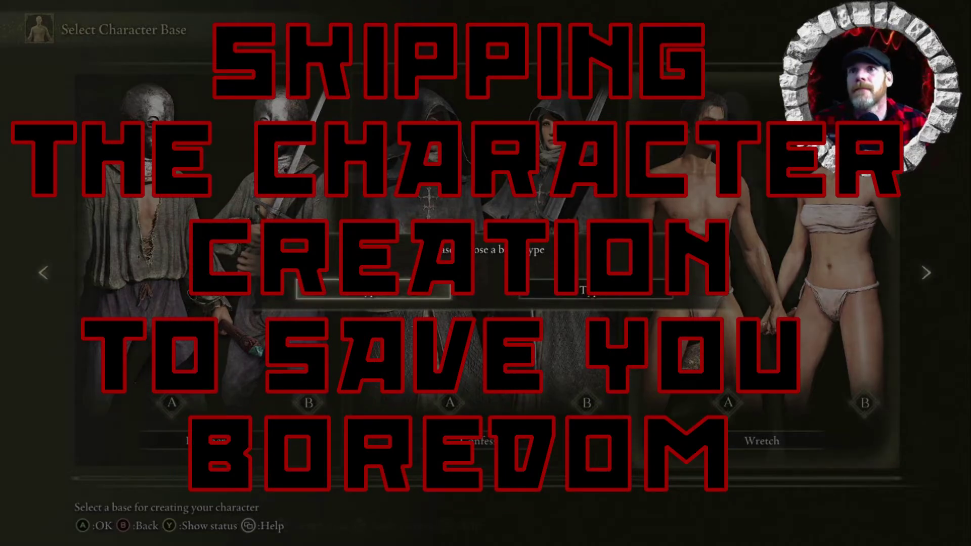
key("Return")
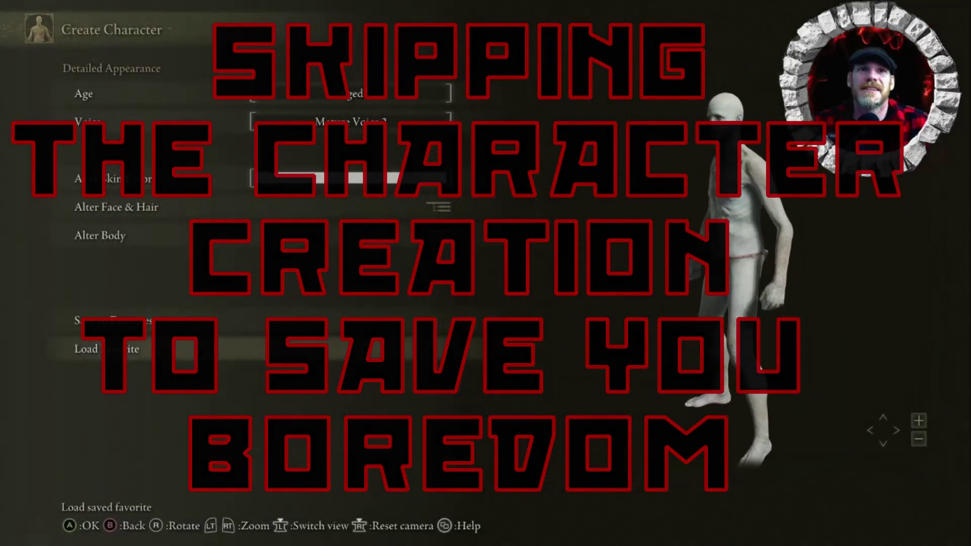
Step: Leave the detailed appearance settings and finalize the character
key("Escape")
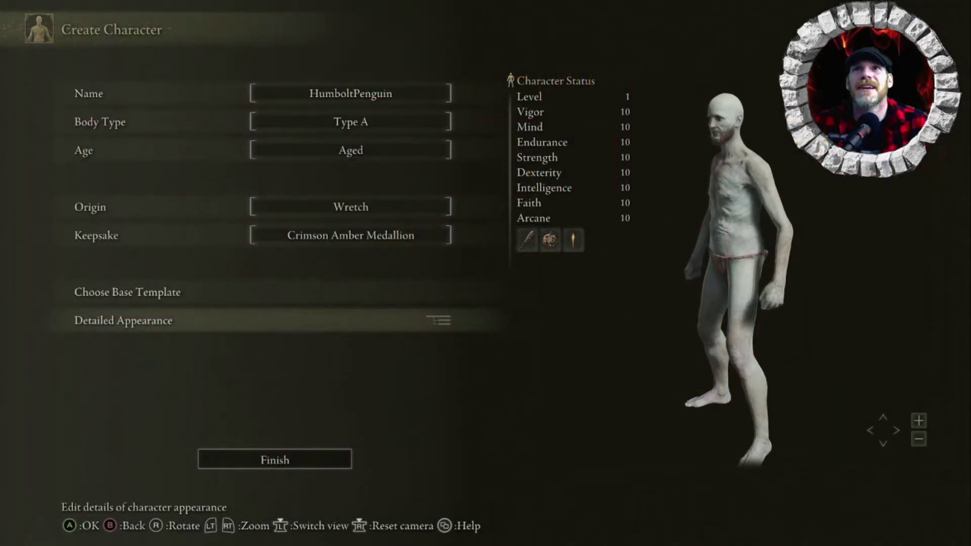
key("Down")
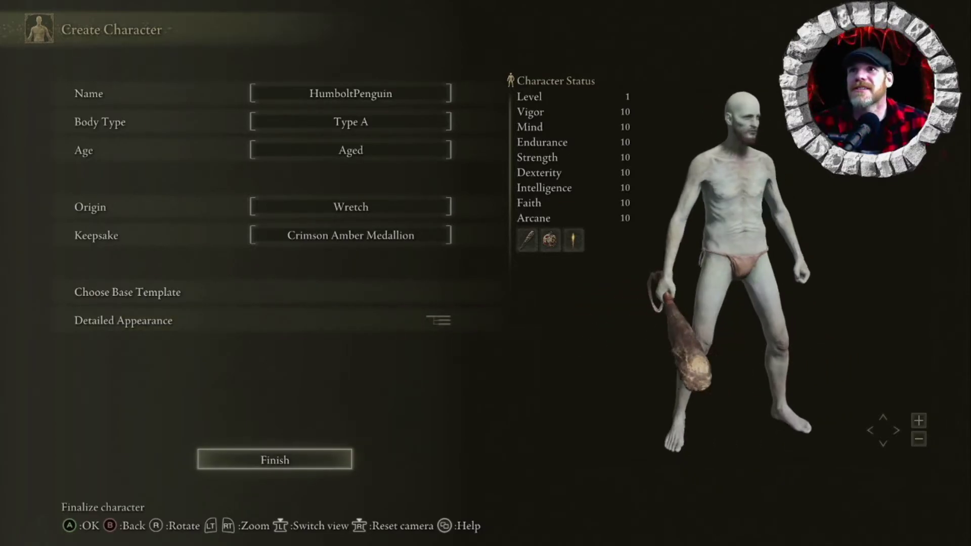
key("Return")
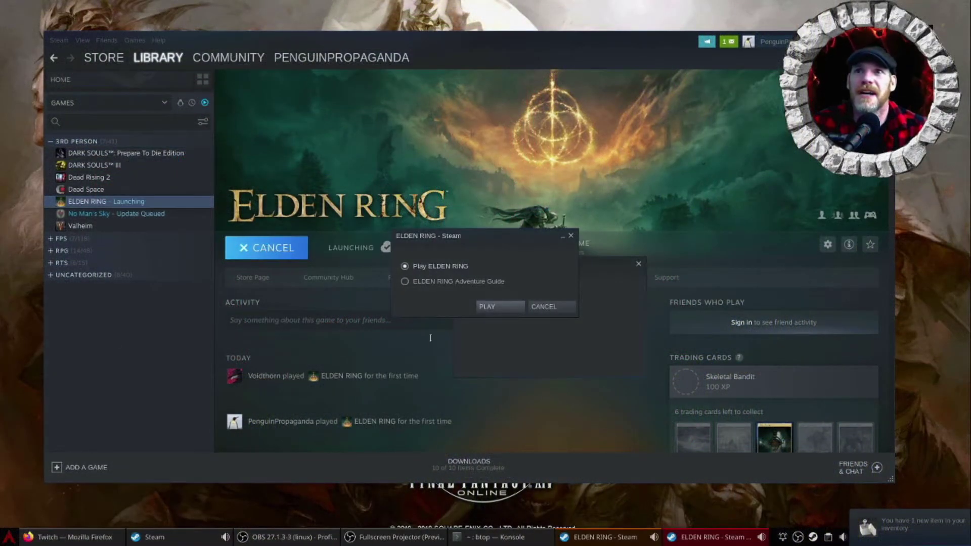
Step: Start ELDEN RING again with the Play ELDEN RING option, skipping the server login retry and continuing in offline mode
left_click(496, 308)
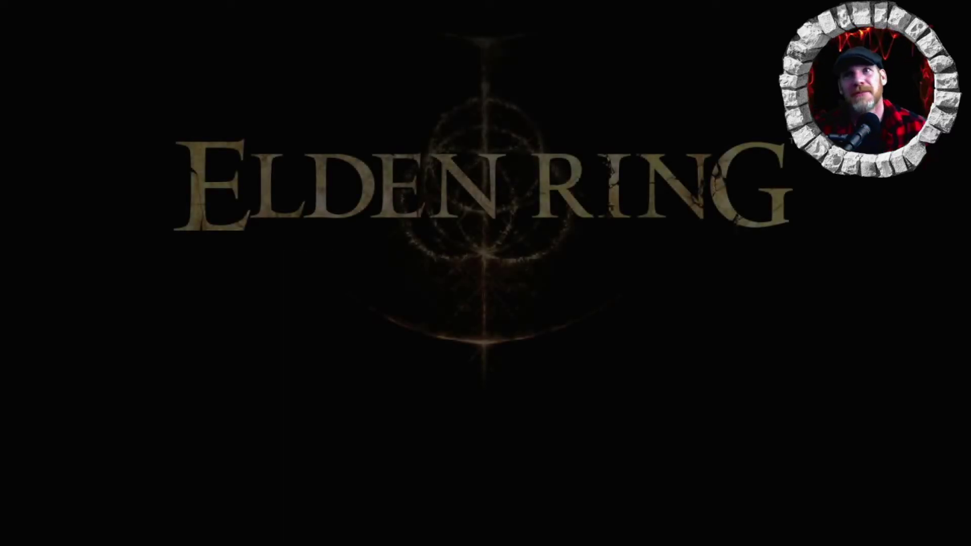
key("Return")
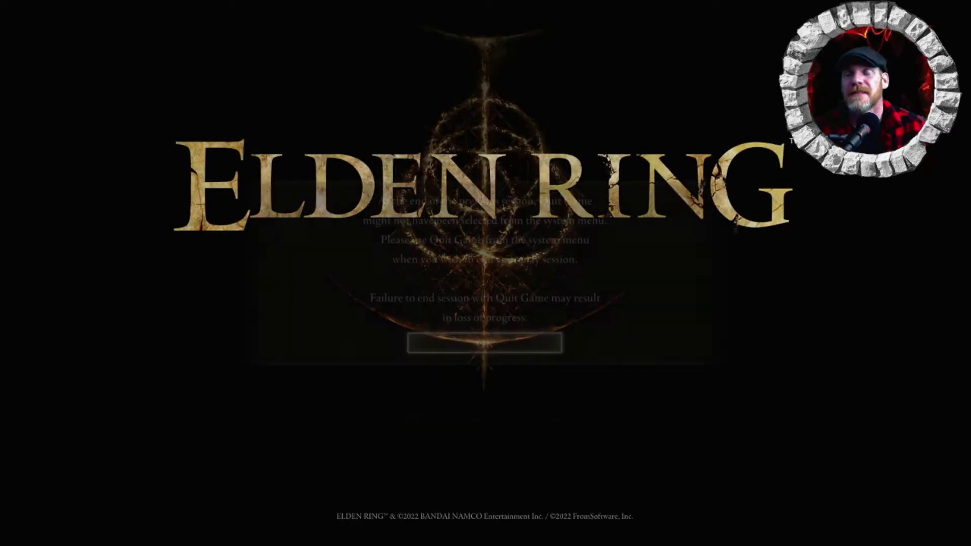
key("Return")
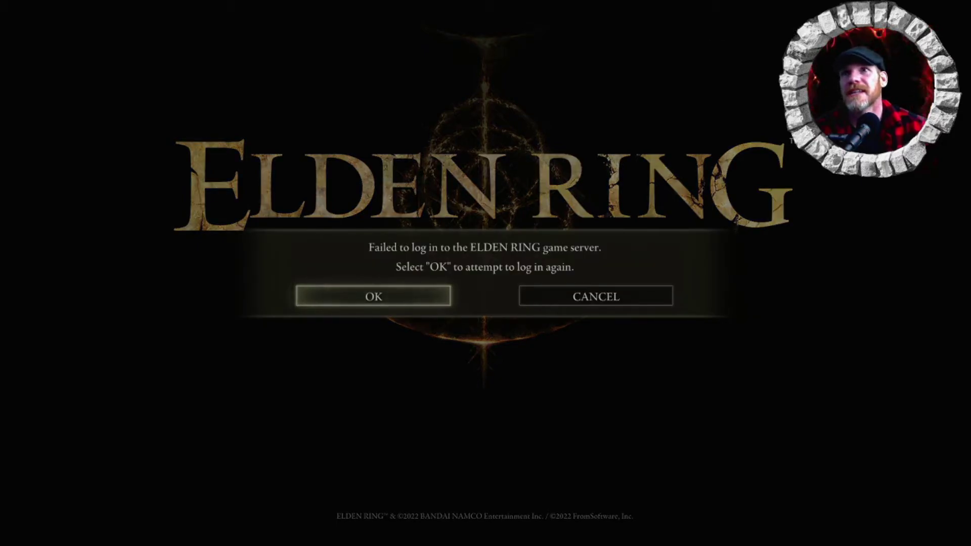
key("Right")
key("Return")
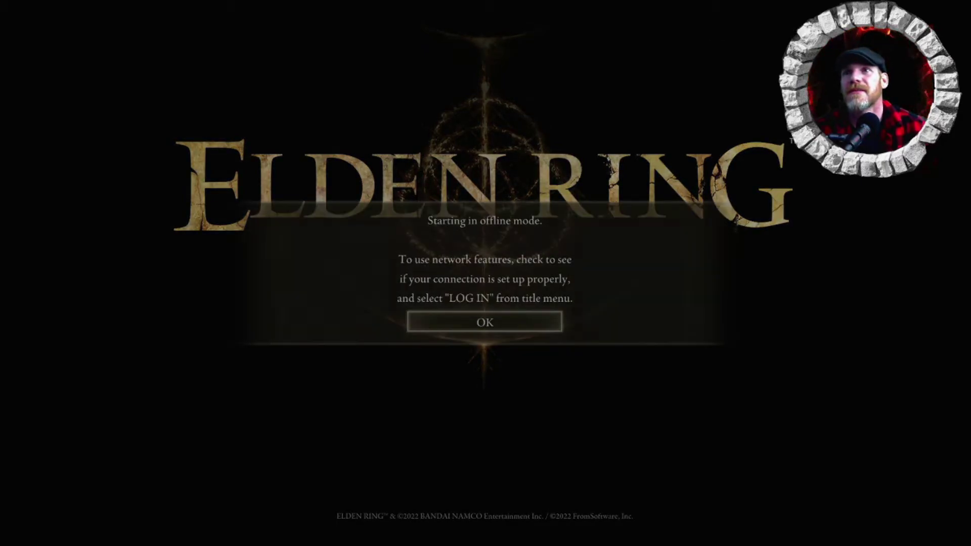
key("Return")
Step: Open the System settings from the title menu and examine the game, camera, keyboard/mouse, and sound and display options
key("Down")
key("Down")
key("Down")
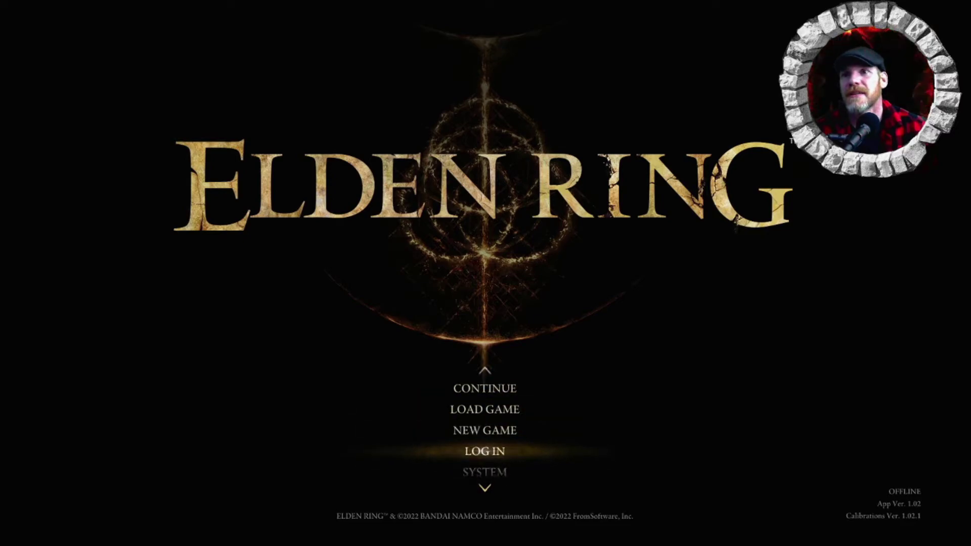
key("Down")
key("Return")
key("e")
key("e")
key("e")
key("e")
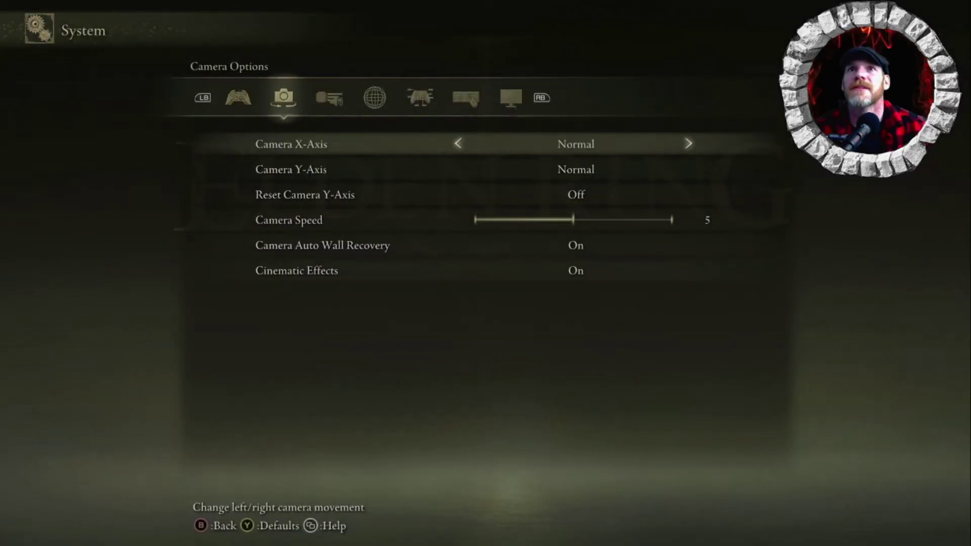
key("e")
key("e")
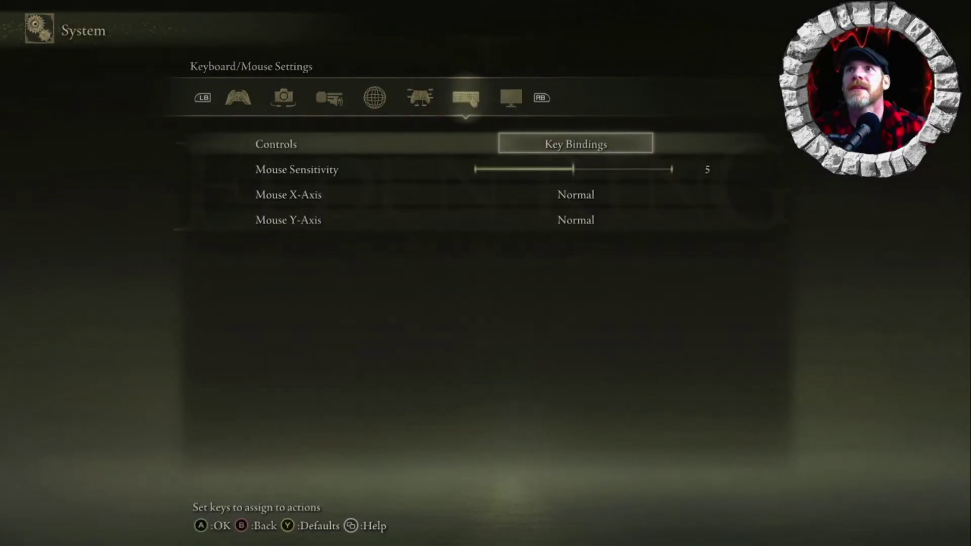
key("e")
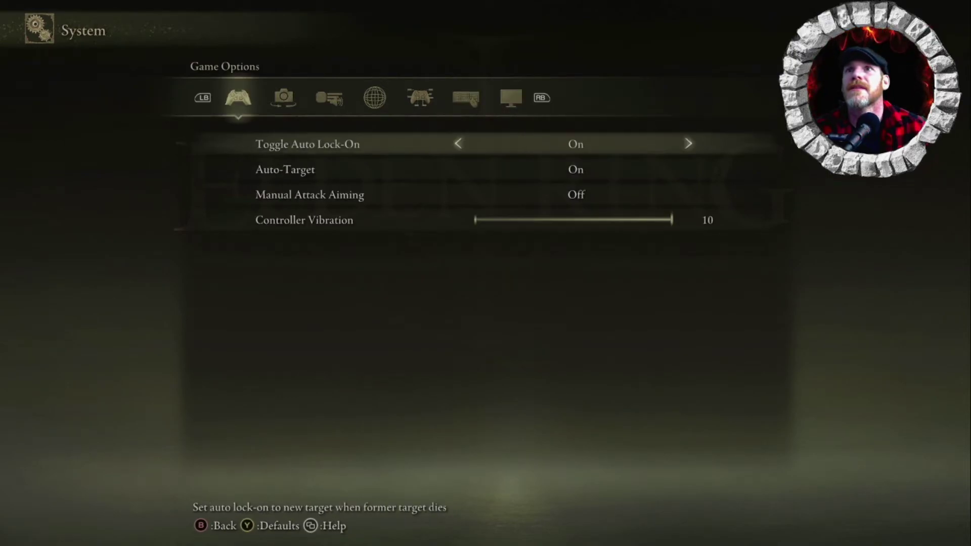
key("e")
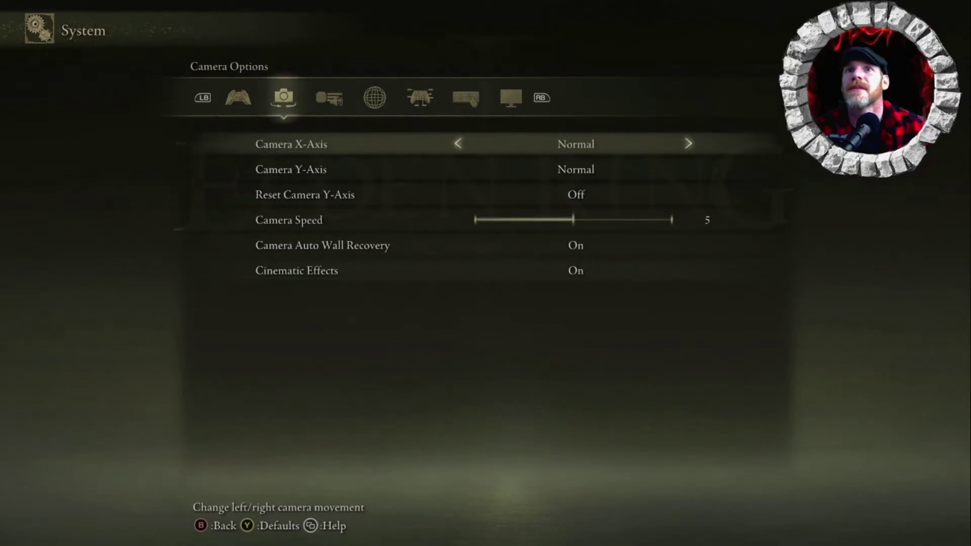
key("e")
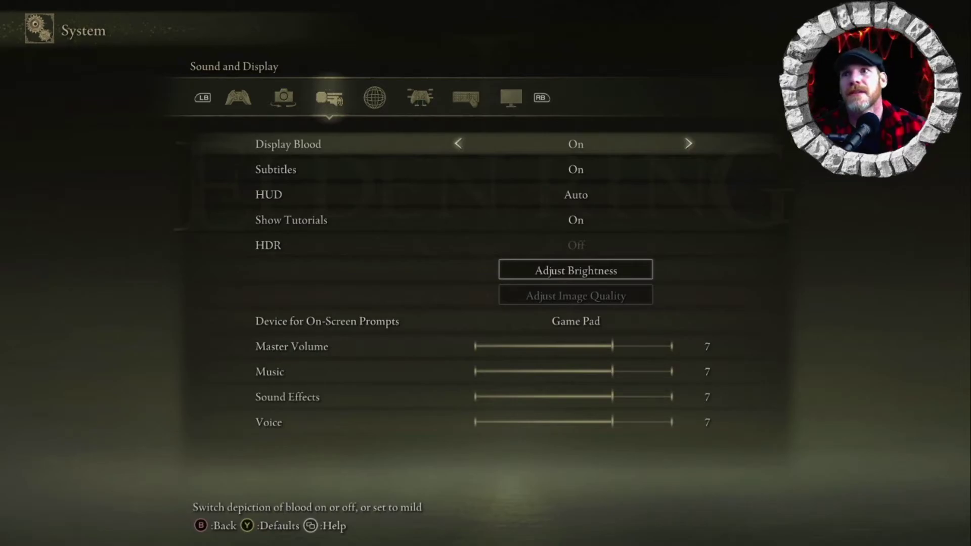
Step: Set the network Launch Setting to Play Offline
key("e")
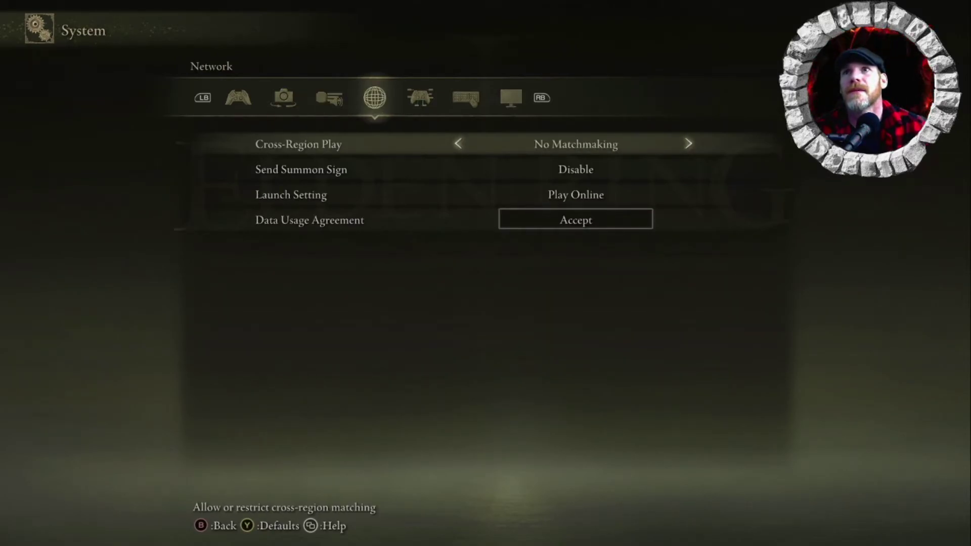
key("Down")
key("Down")
key("Right")
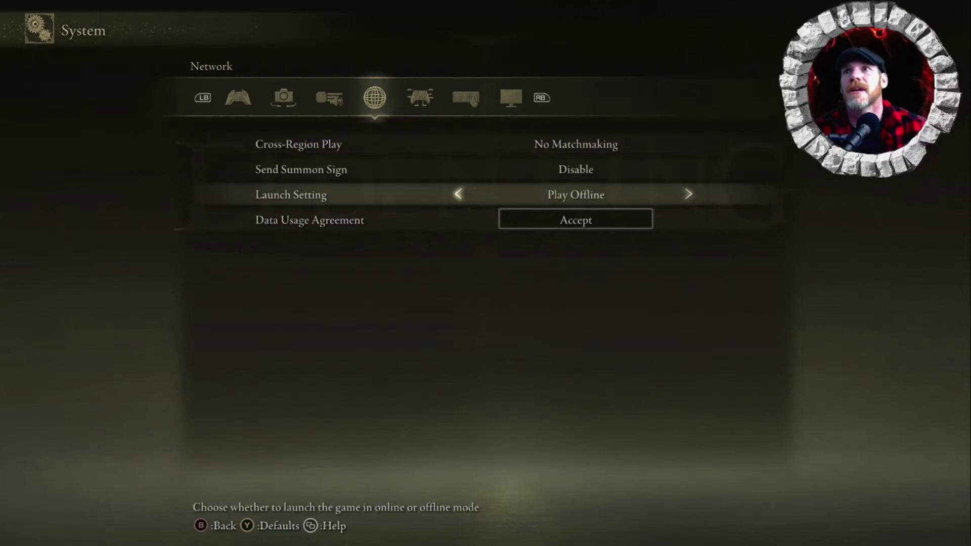
key("Down")
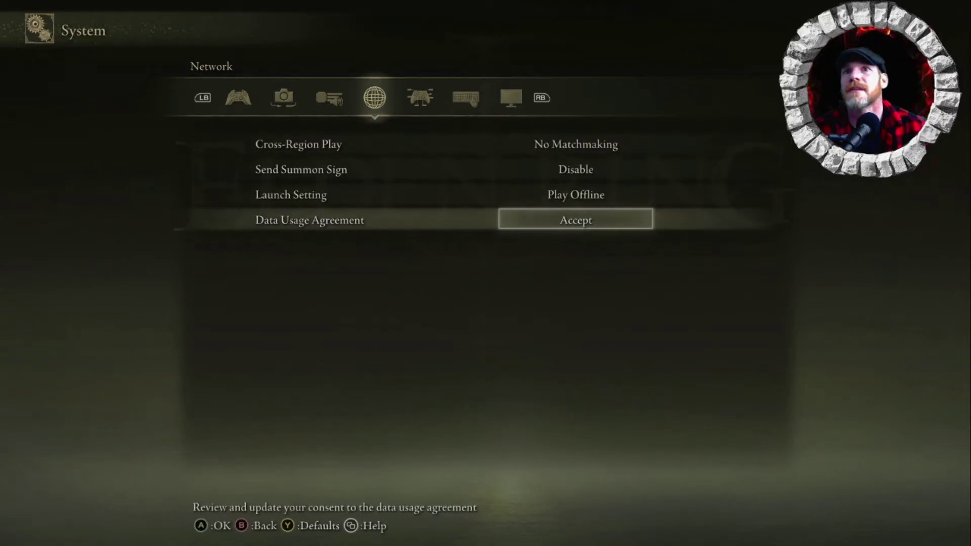
key("Up")
key("Up")
Step: Review the controller and graphics settings, and recheck the network, sound and display options
key("e")
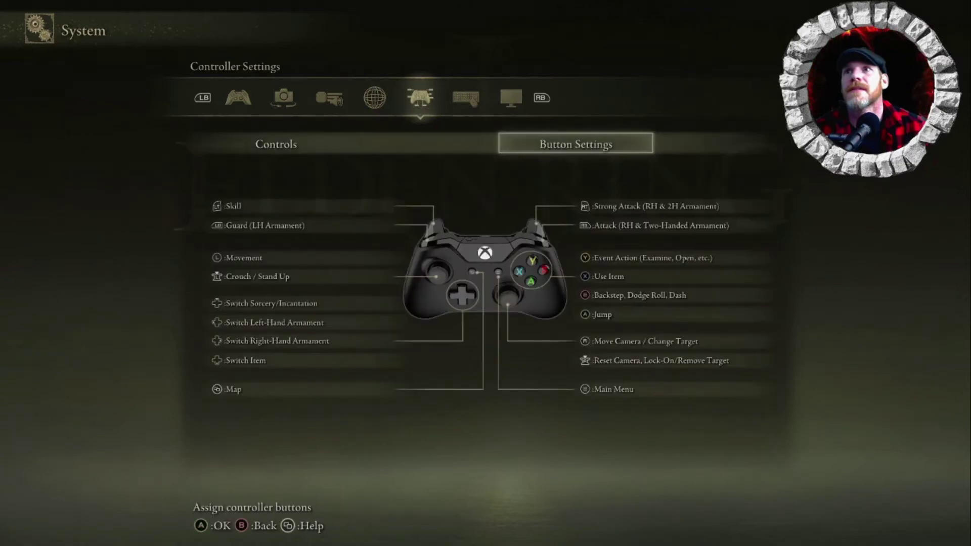
key("e")
key("e")
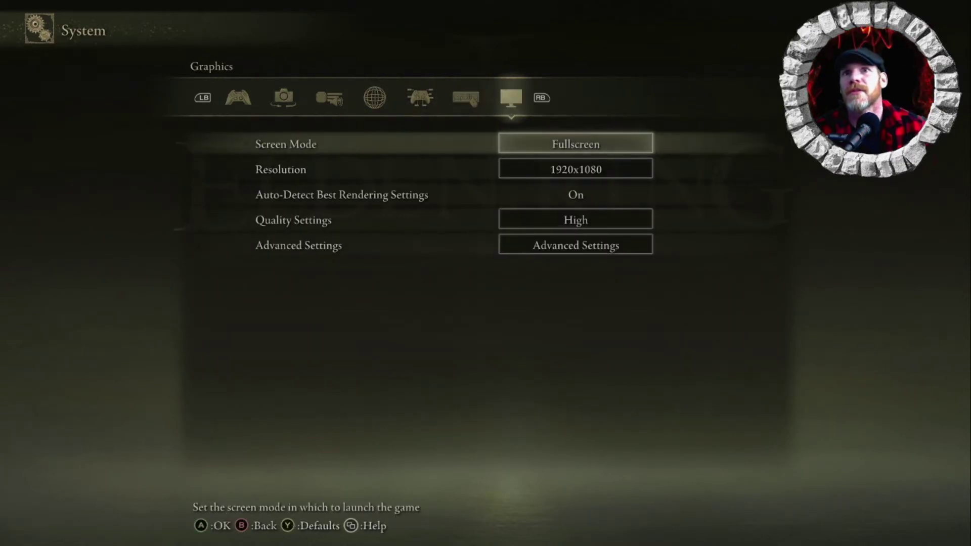
key("q")
key("q")
key("q")
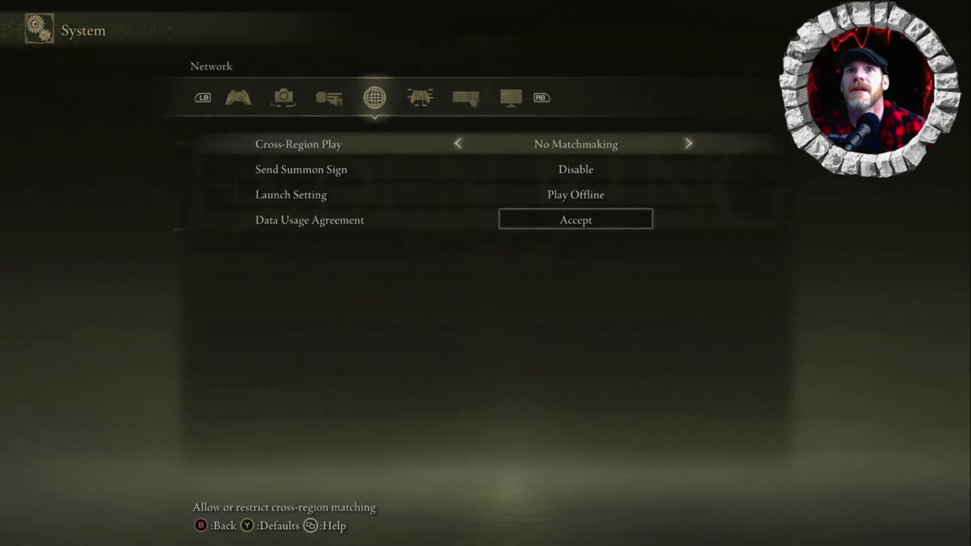
key("q")
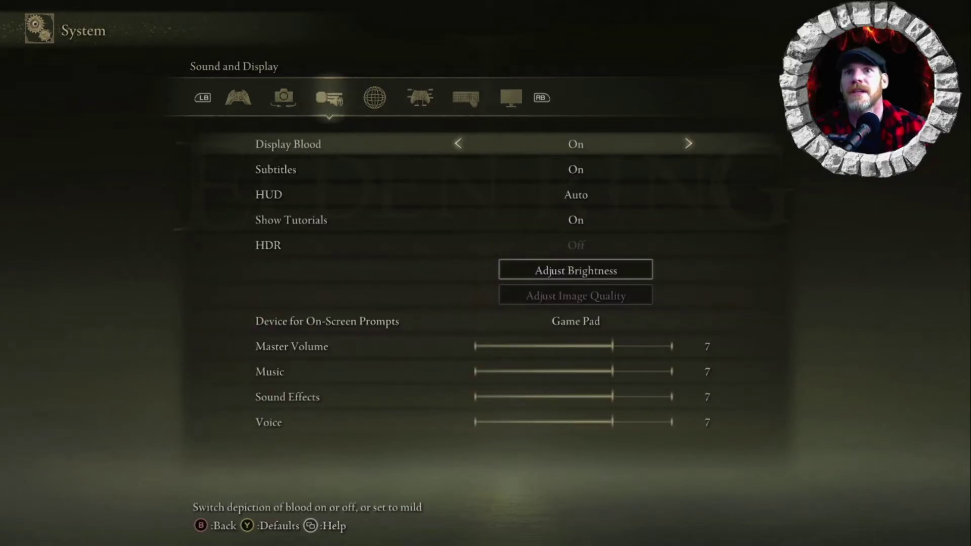
Step: Examine the camera options down to Camera Speed and look through the neighbouring settings categories
key("q")
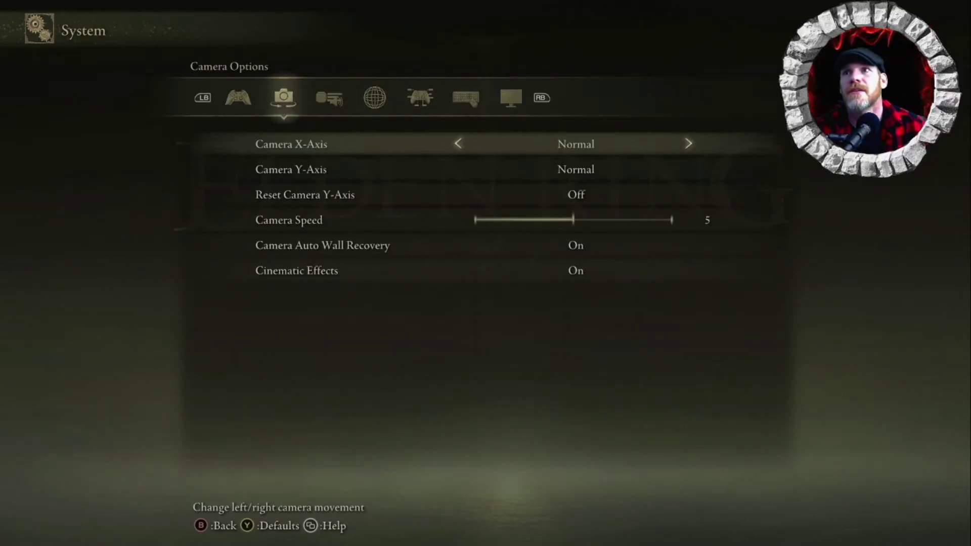
key("Down")
key("Down")
key("Down")
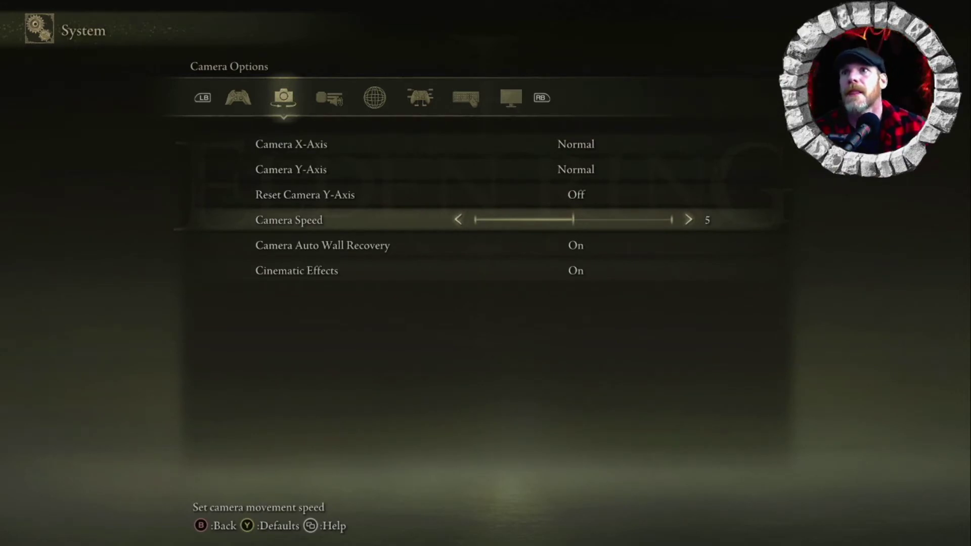
key("e")
key("e")
key("e")
key("q")
key("q")
key("q")
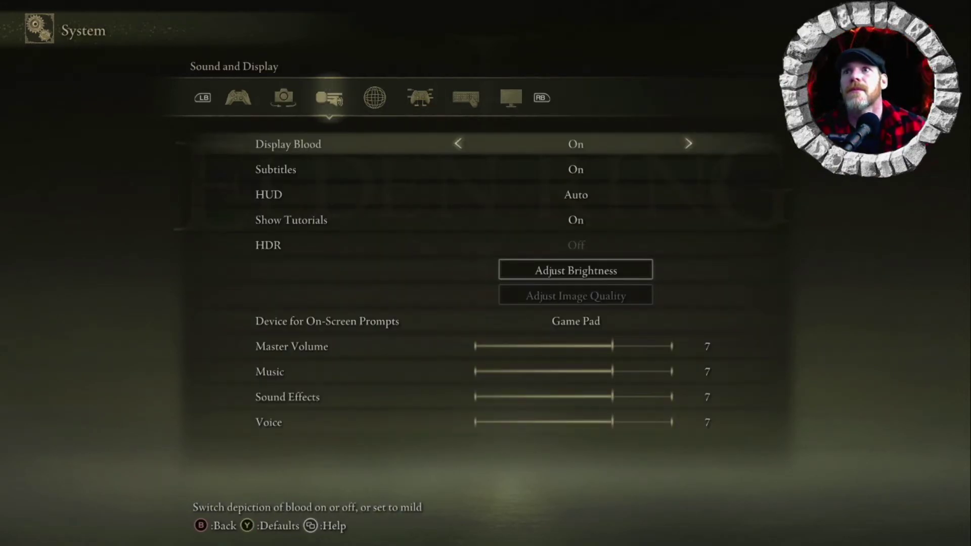
Step: Increase the Camera Speed in the camera options and return to the Sound and Display settings
key("Down")
key("Down")
key("Down")
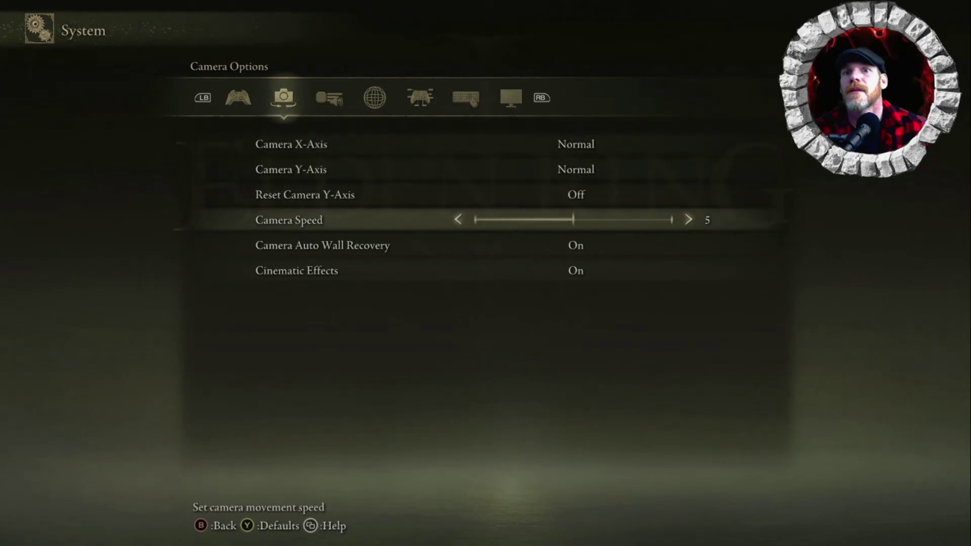
key("Right")
key("Right")
key("Right")
key("Right")
key("Right")
key("e")
key("e")
key("e")
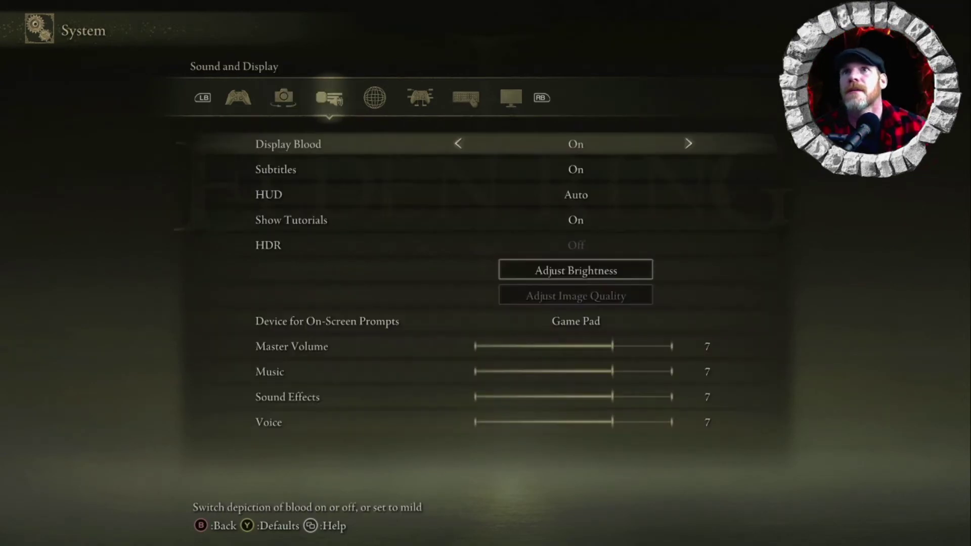
Step: Set Controller Vibration to 5 in the Game Options
key("q")
key("q")
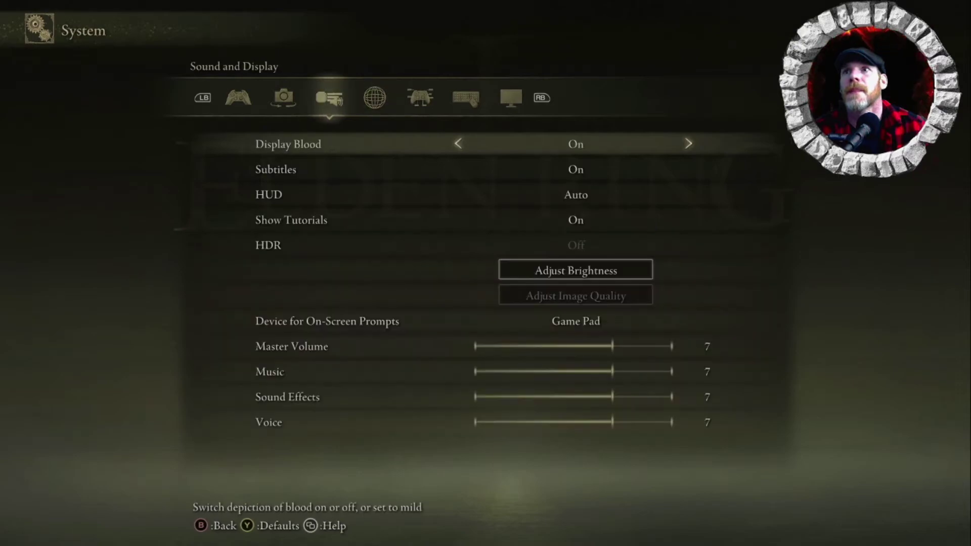
key("q")
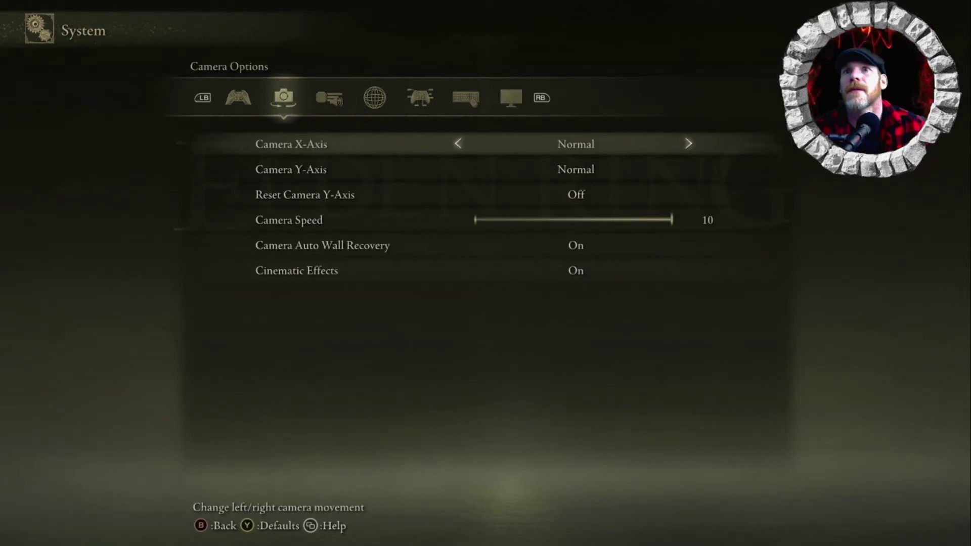
key("q")
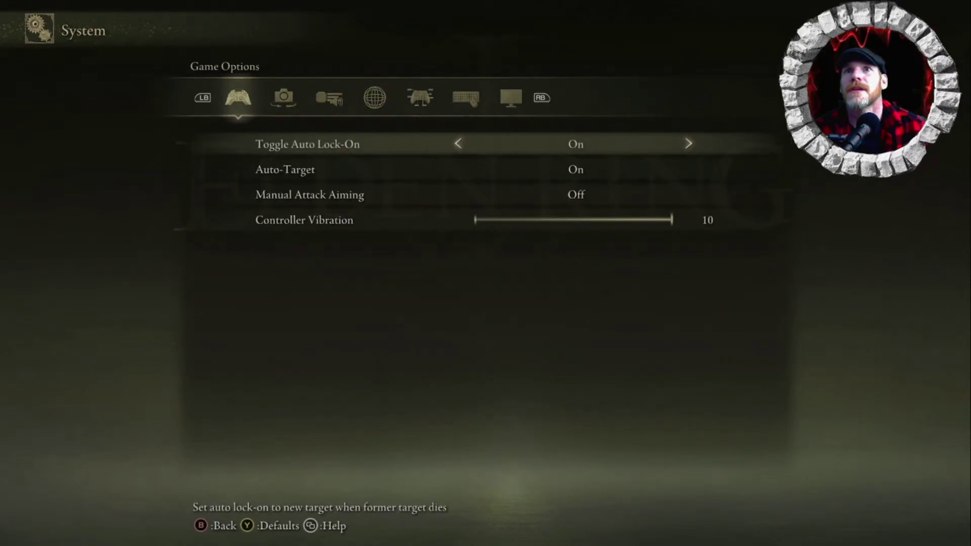
key("Down")
key("Down")
key("Down")
key("Left")
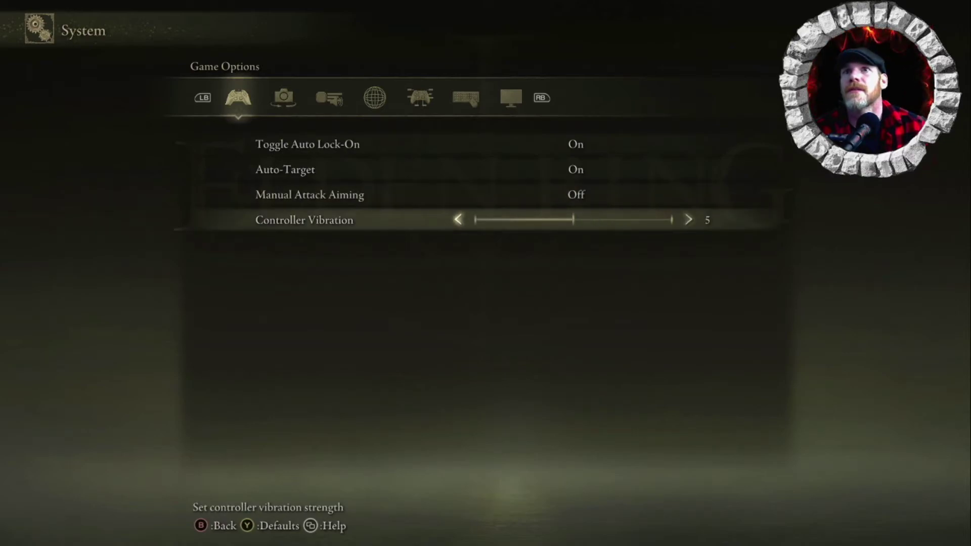
key("Up")
key("Up")
key("Up")
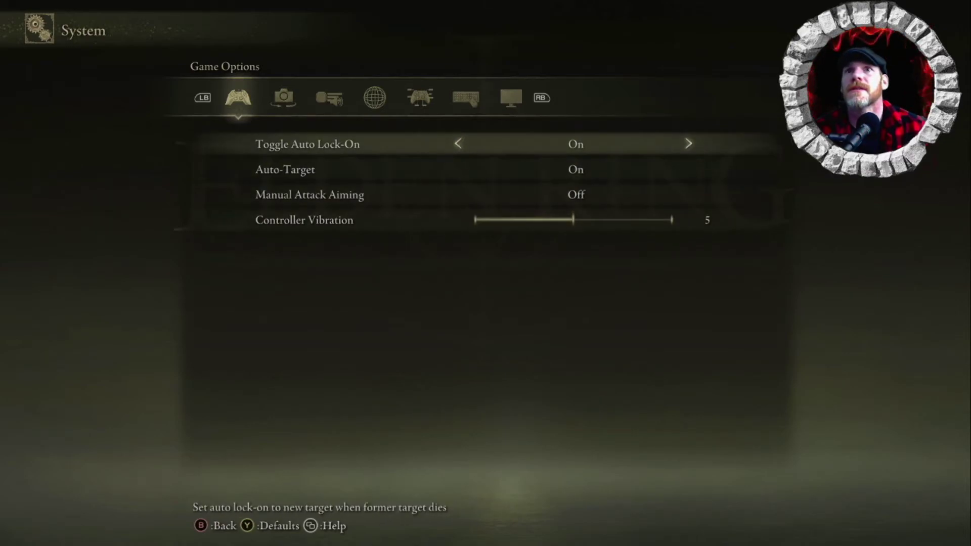
Step: Leave the system settings and resume the saved game from the title menu
key("e")
key("e")
key("e")
key("e")
key("e")
key("e")
key("e")
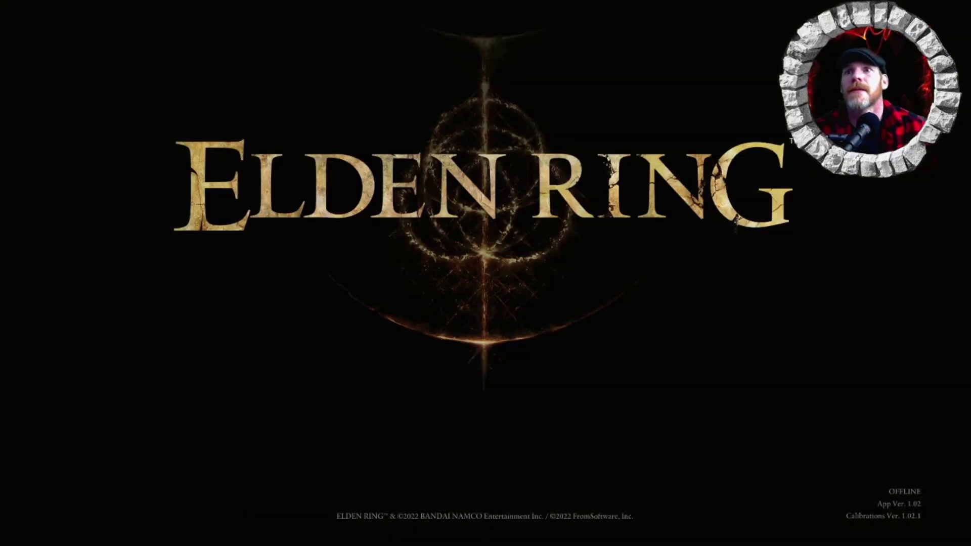
key("Up")
key("Up")
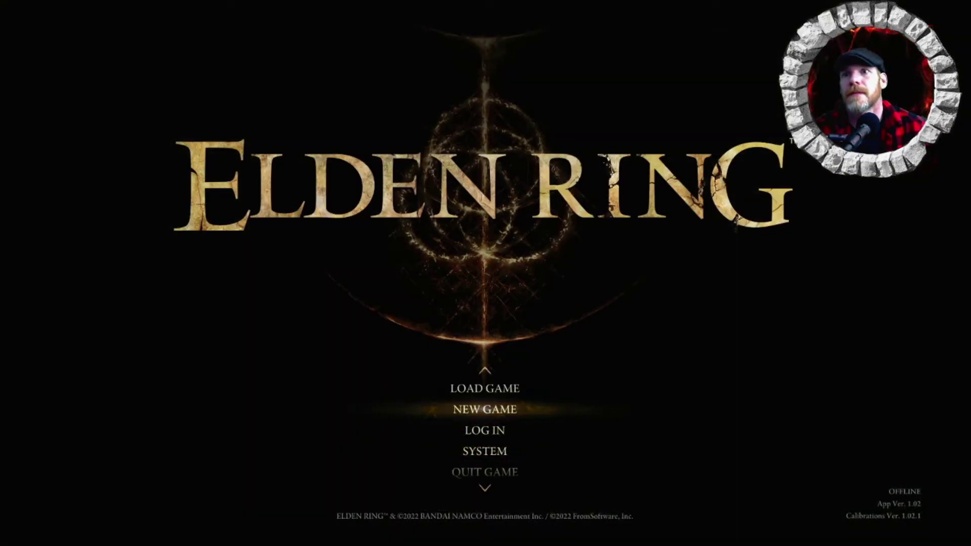
key("Up")
key("Up")
key("e")
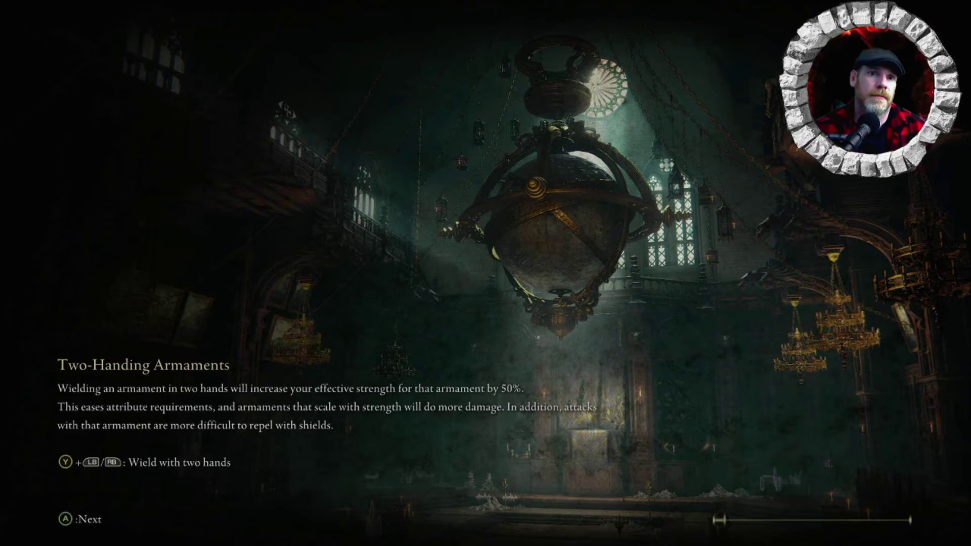
Step: Page through the loading tips and dismiss the notice for The Ring gesture
key("e")
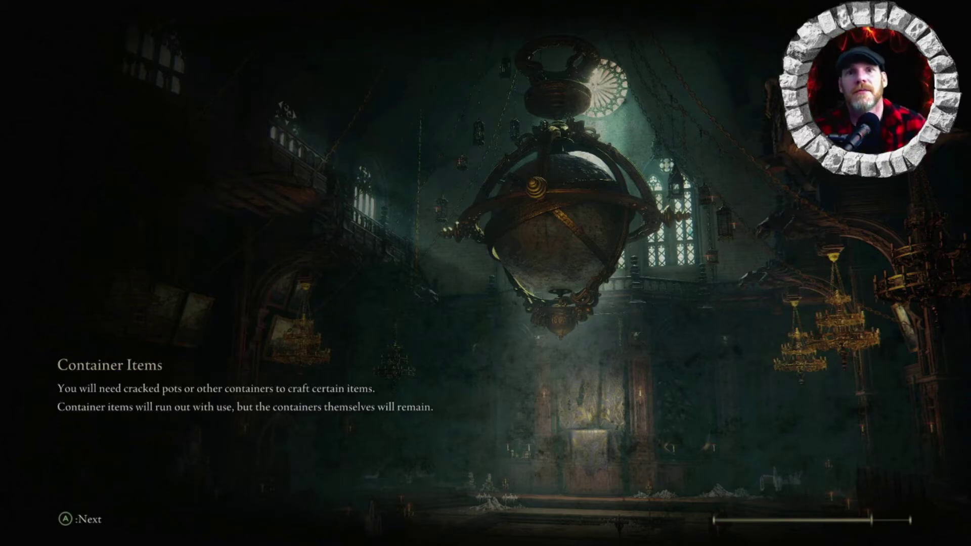
key("e")
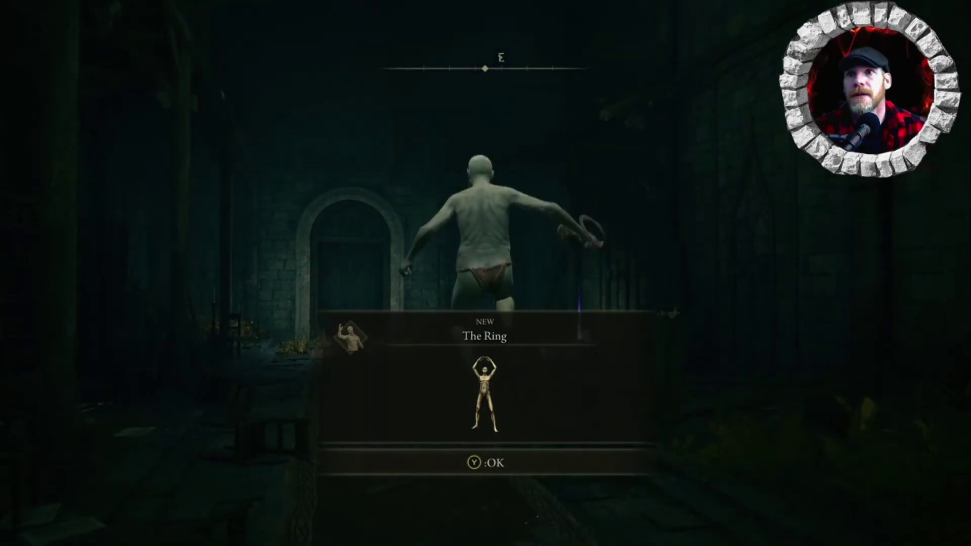
key("y")
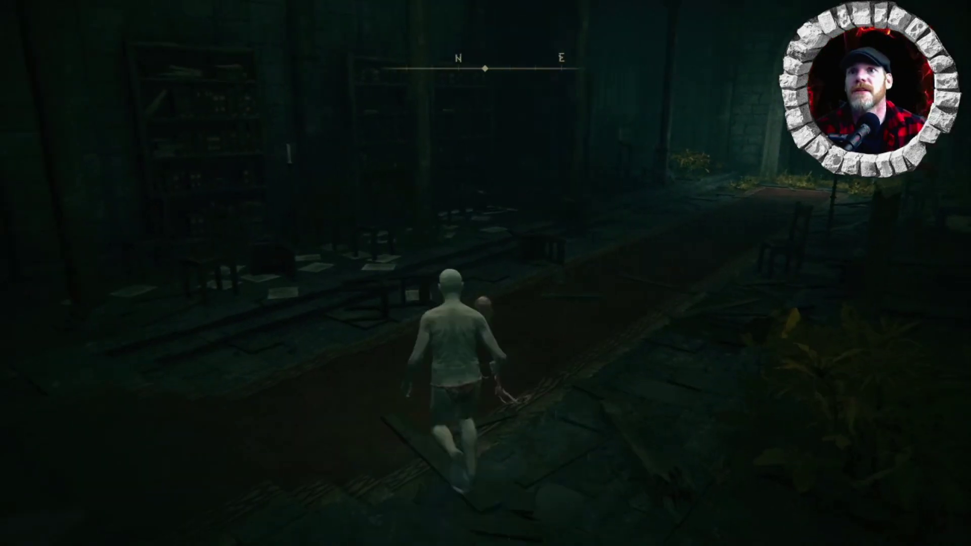
Step: Open the System settings from within the running game
key("Escape")
key("Escape")
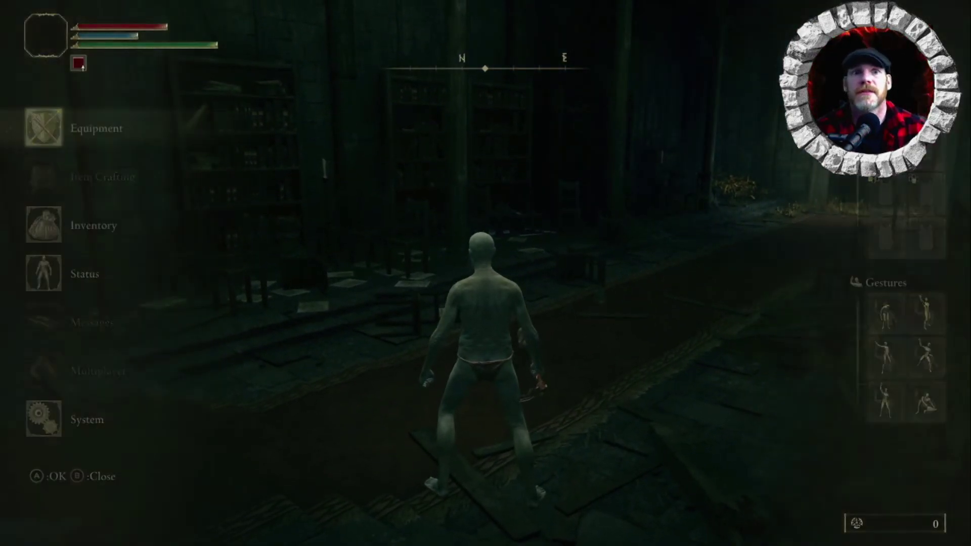
key("Escape")
key("Down")
key("Down")
key("Down")
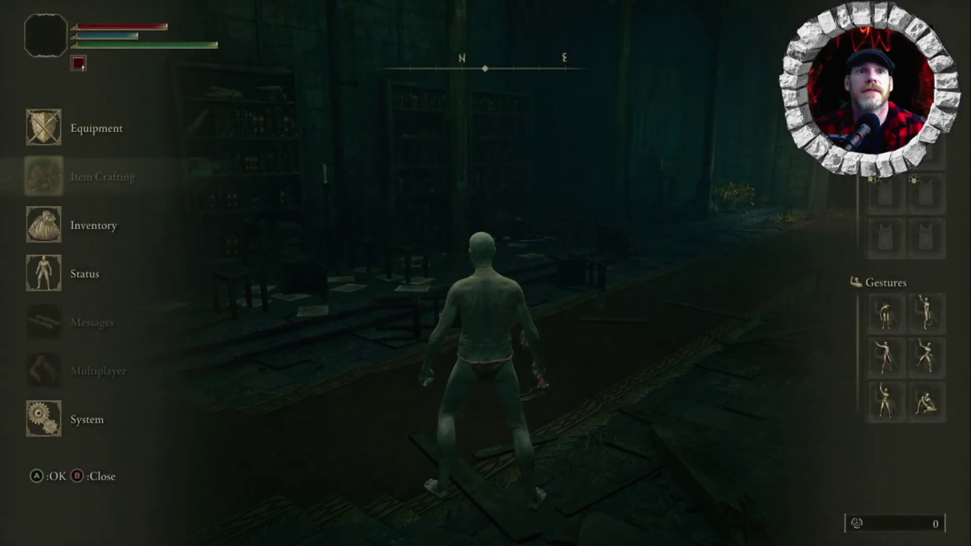
key("Down")
key("Down")
key("Down")
key("Return")
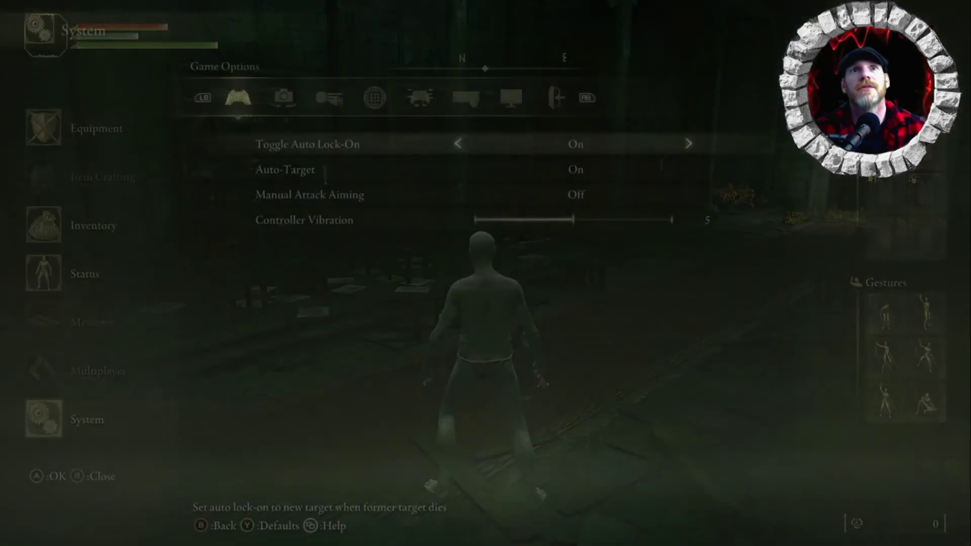
Step: Lower the Antialiasing Quality to Low in the advanced graphics settings
key("e")
key("e")
key("e")
key("e")
key("e")
key("e")
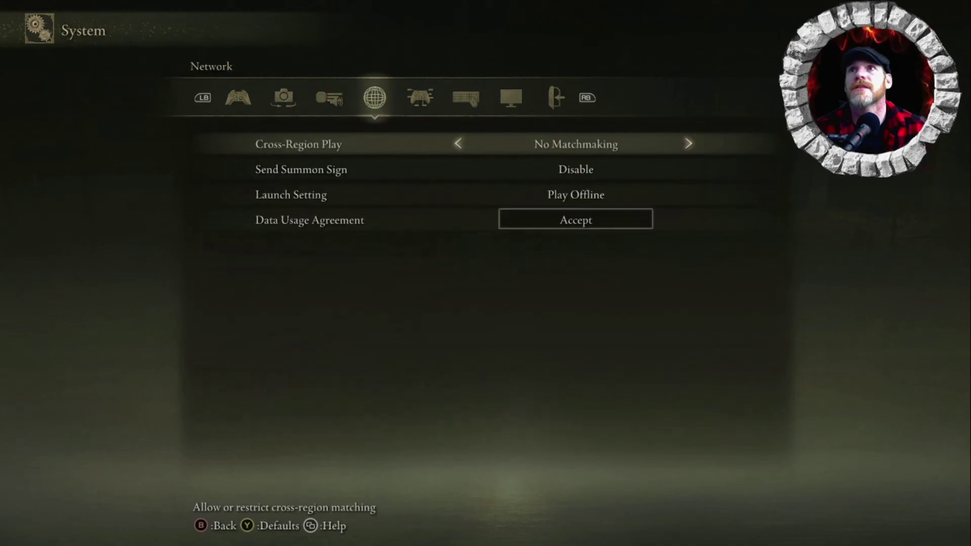
key("Down")
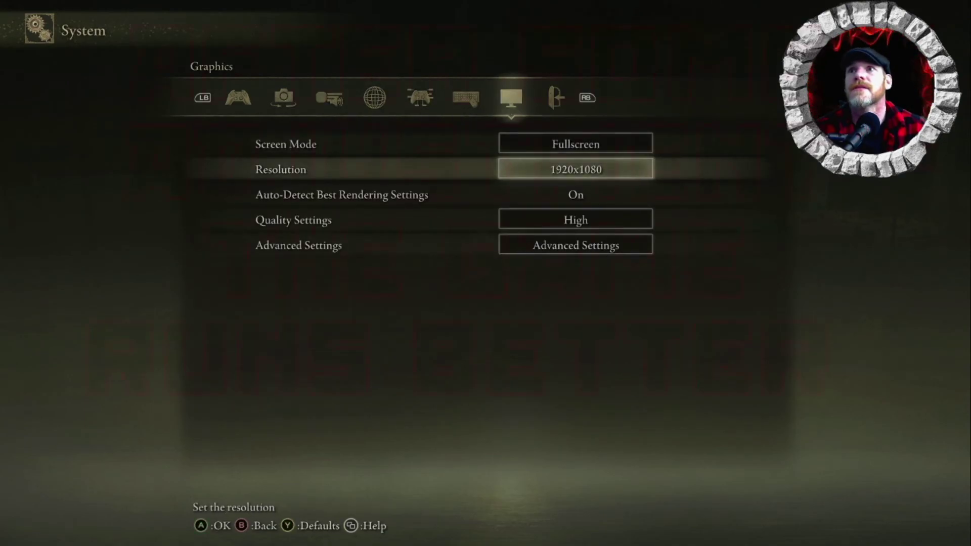
key("Down")
key("Down")
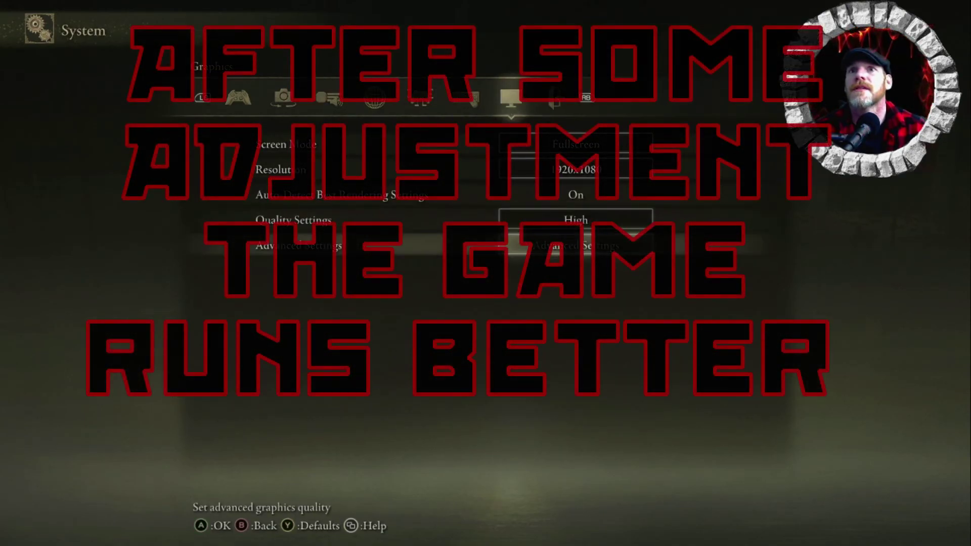
key("Return")
key("Down")
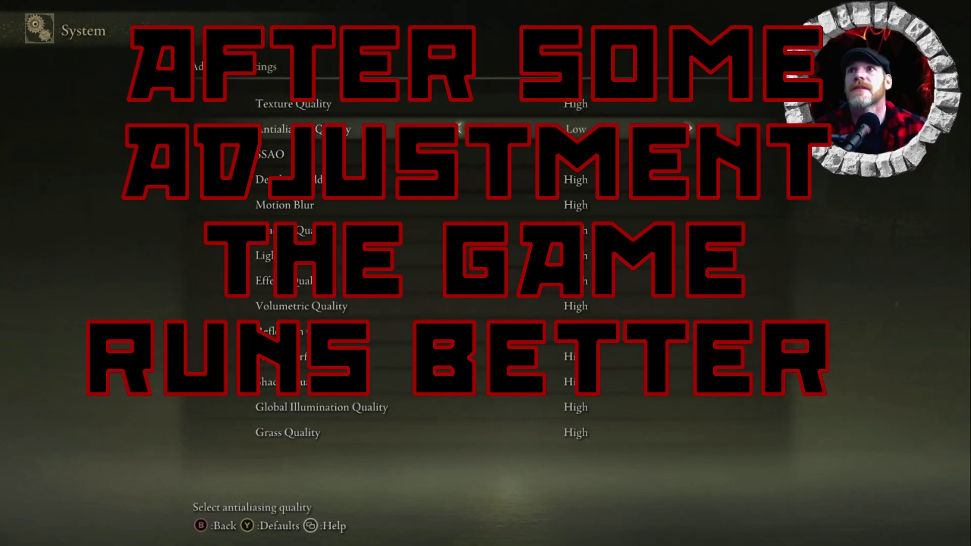
key("Left")
key("Left")
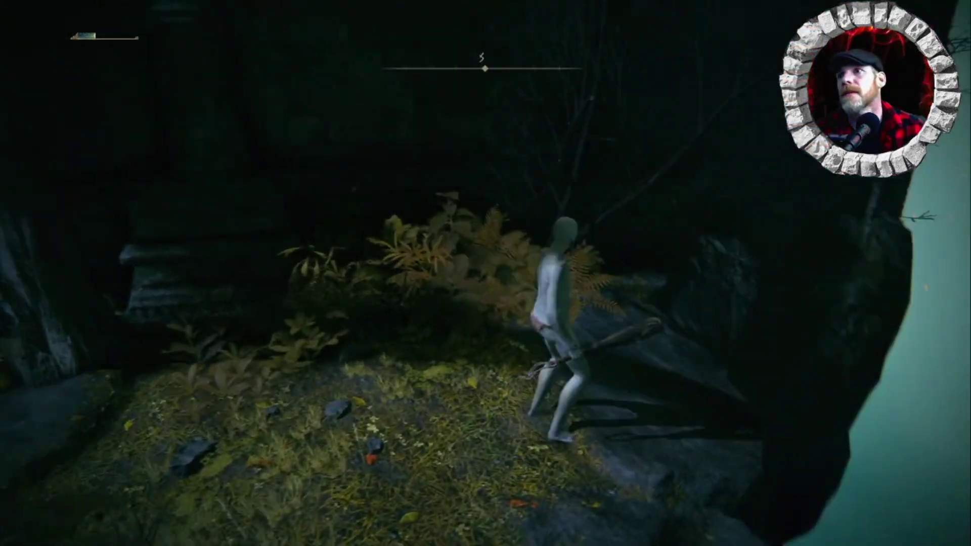
Step: Run the character from the cliff edge across the graveyard, past the tombs and yellow flowers, to the ruined wall
key("s")
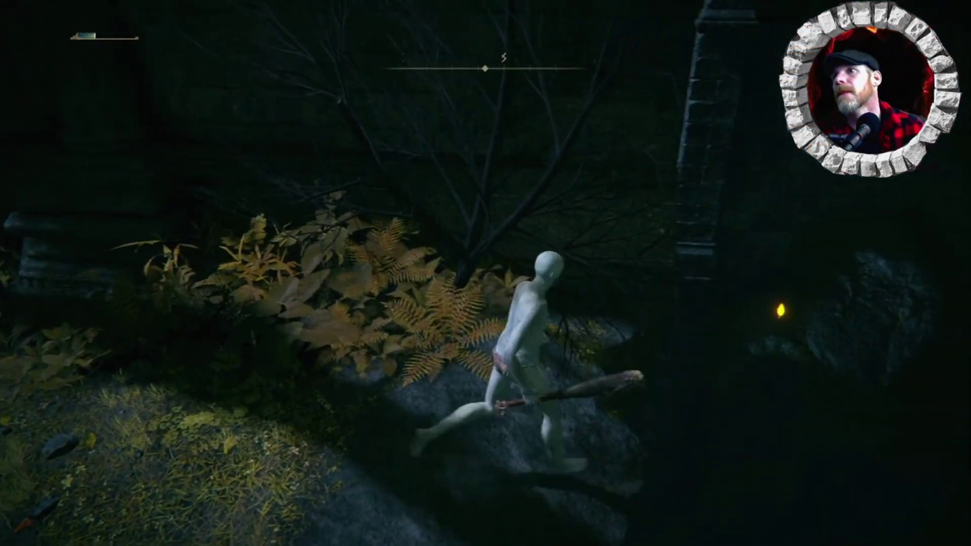
key("w")
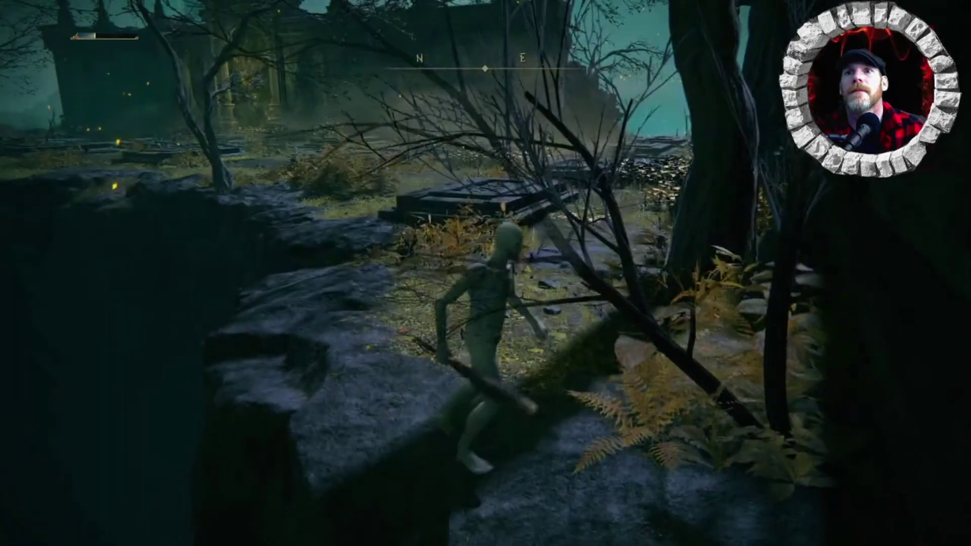
key("w")
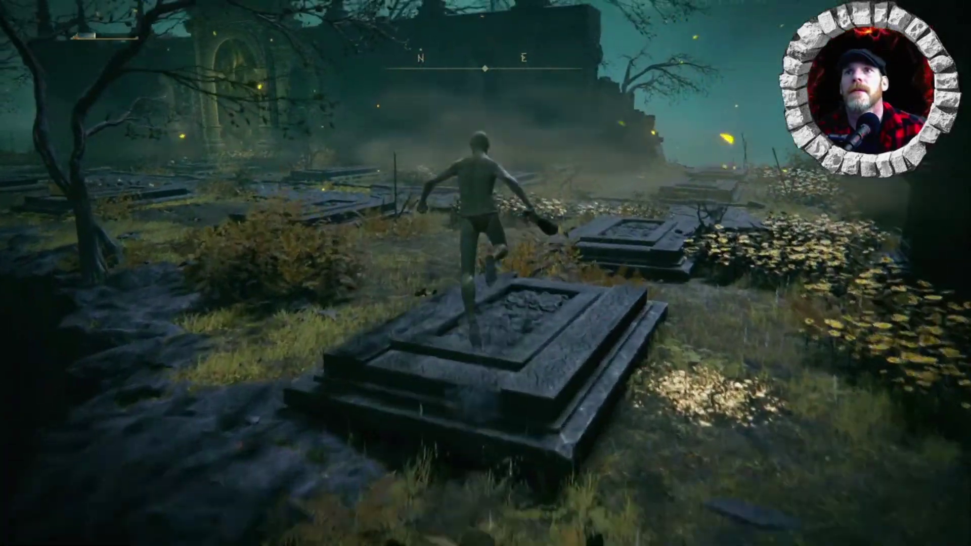
key("w")
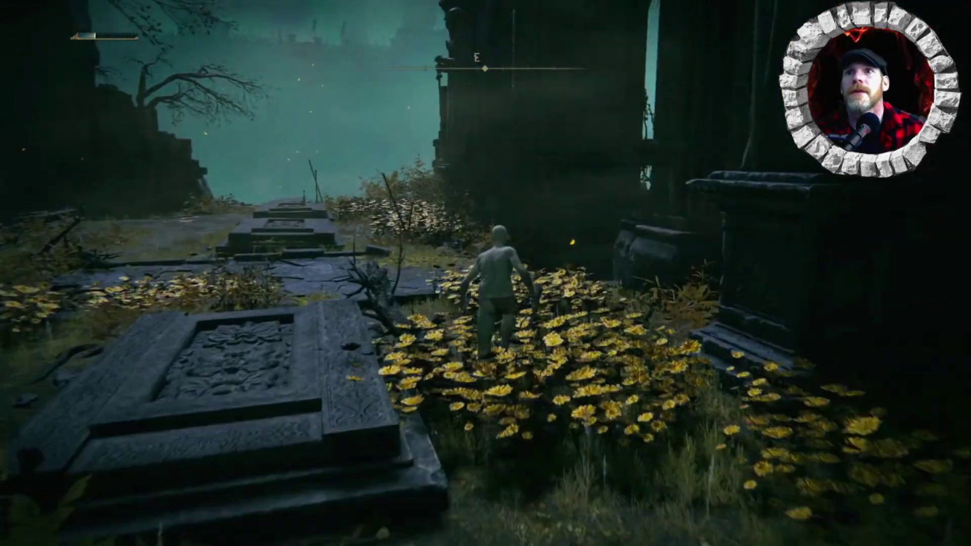
key("w")
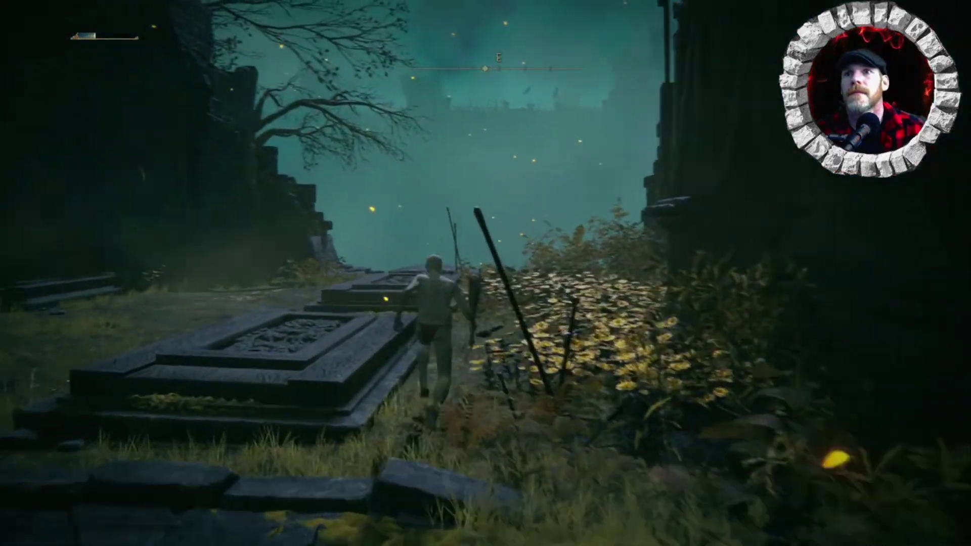
key("w")
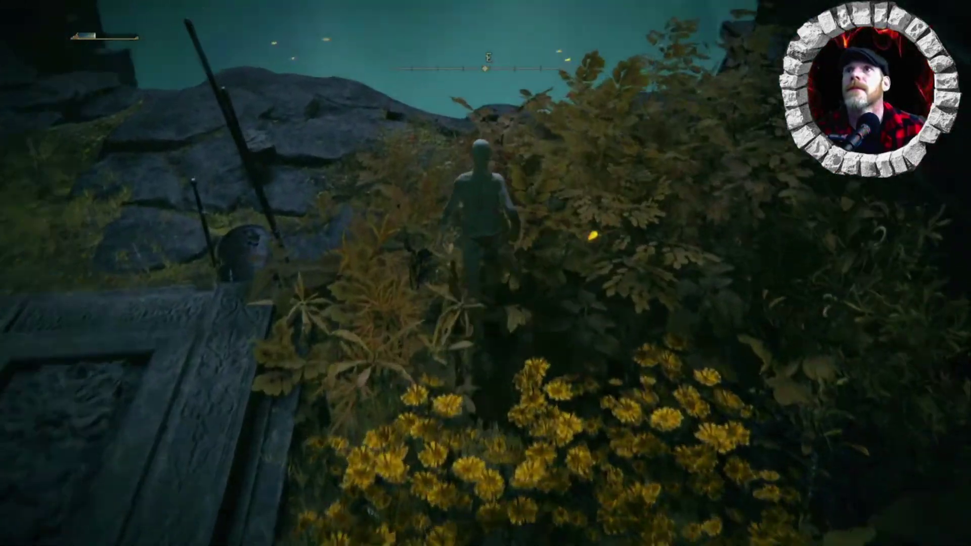
key("w")
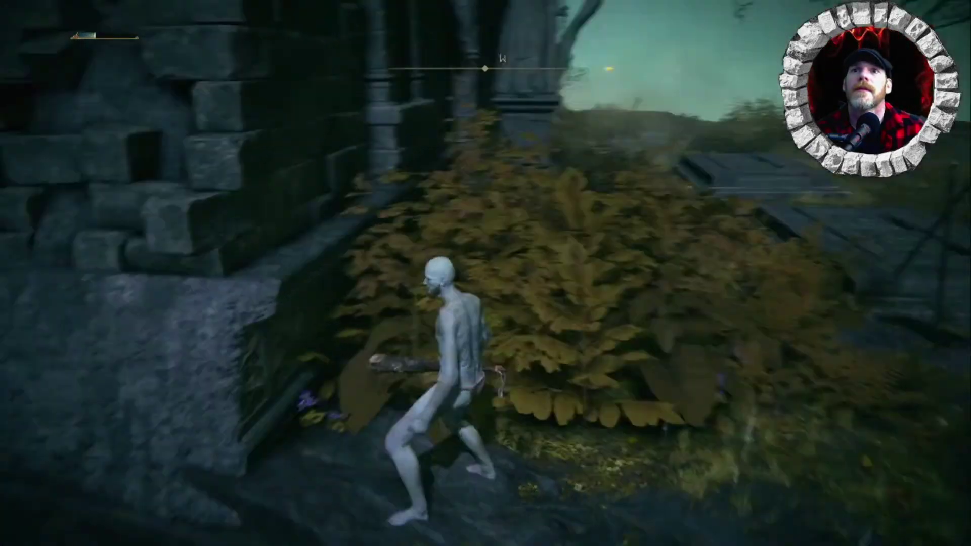
Step: Run the character back through the graveyard towards the large statue and approach the Grafted Scion
key("w")
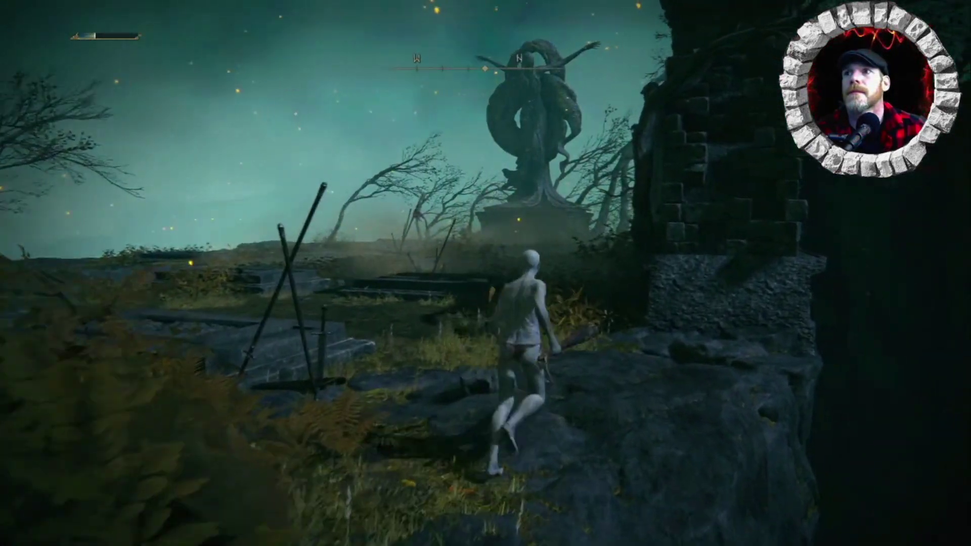
key("w")
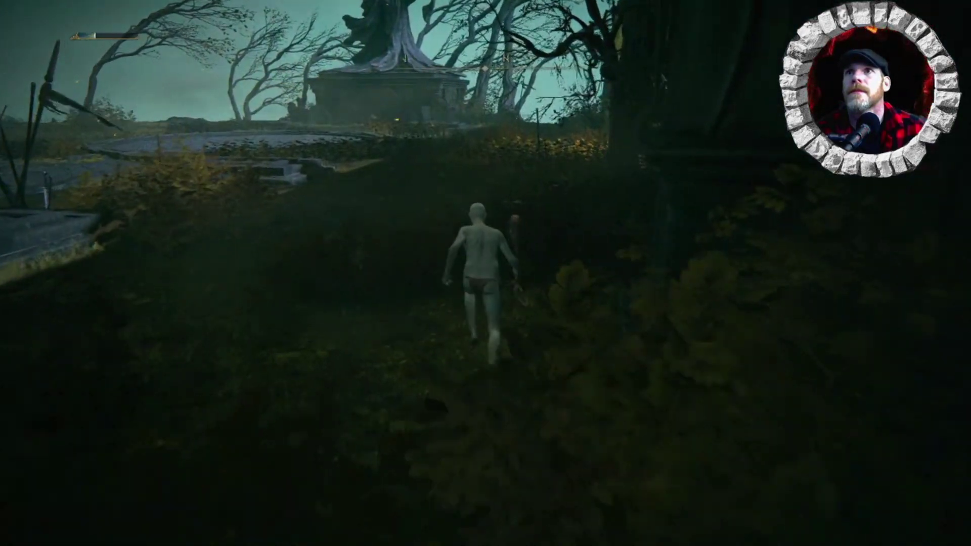
key("a")
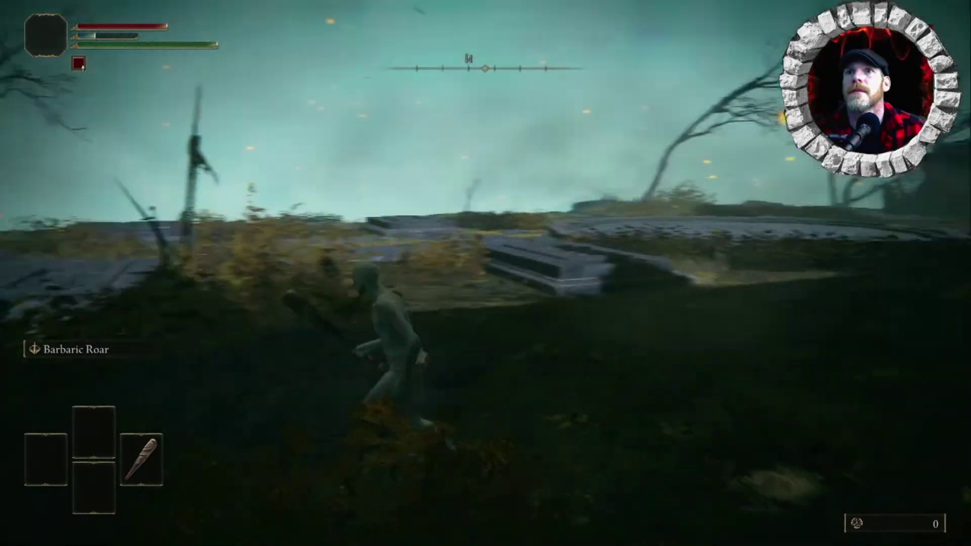
key("w")
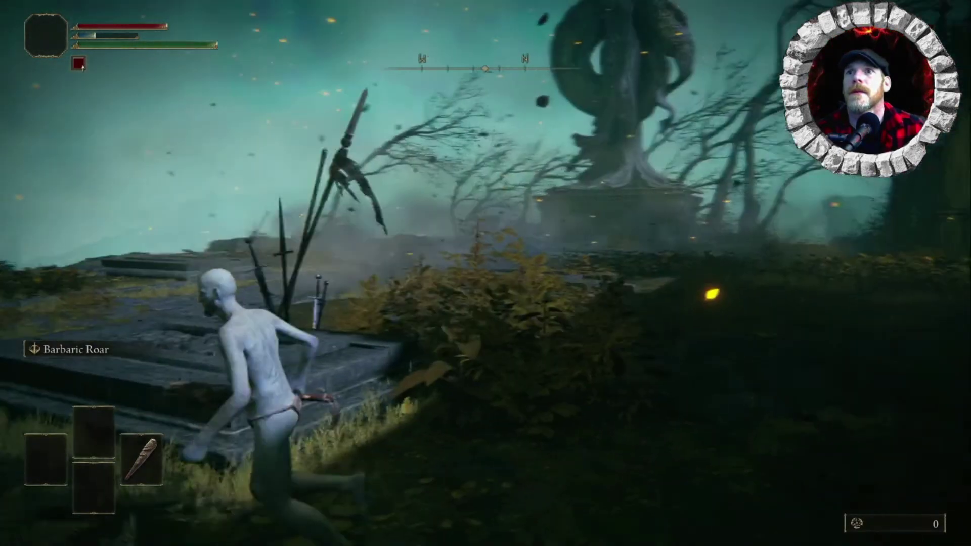
key("w")
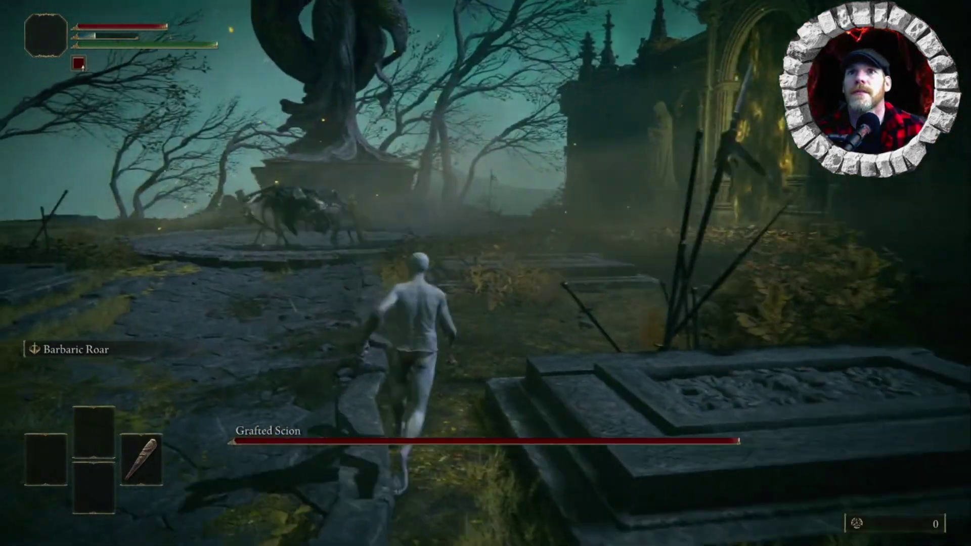